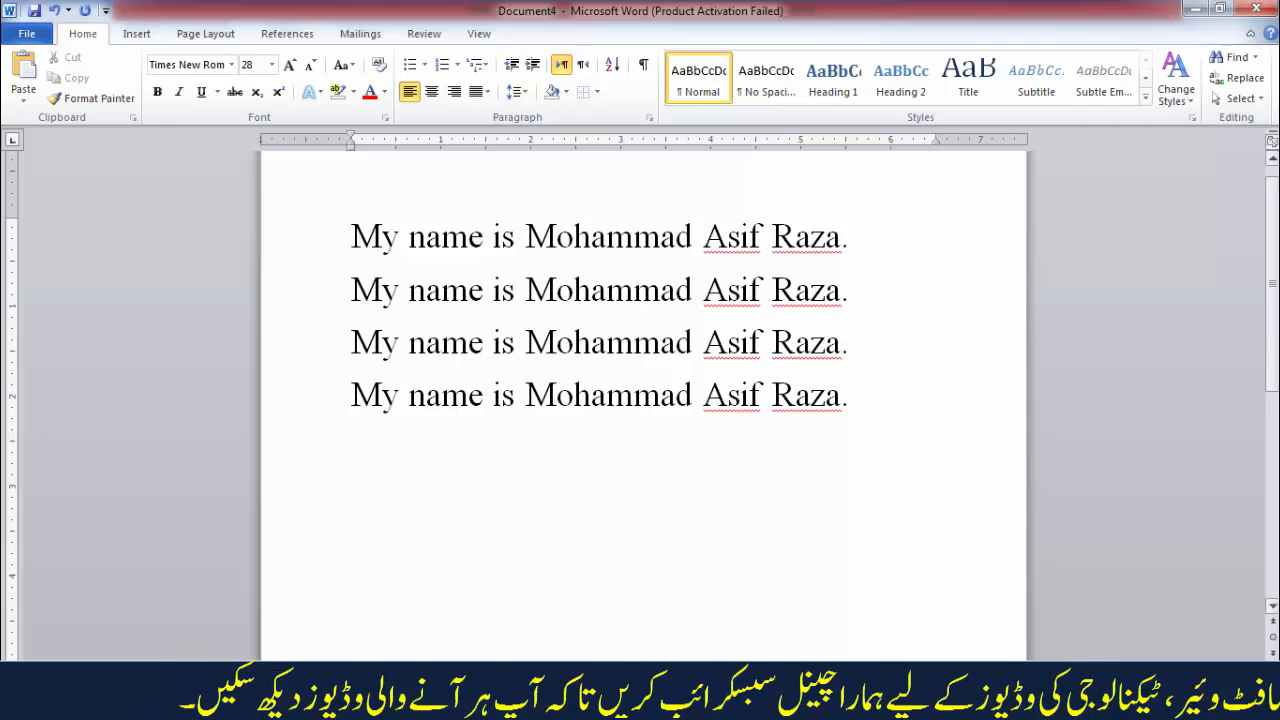
- Increase the first line's left indent by three levels
triple_click(546, 239)
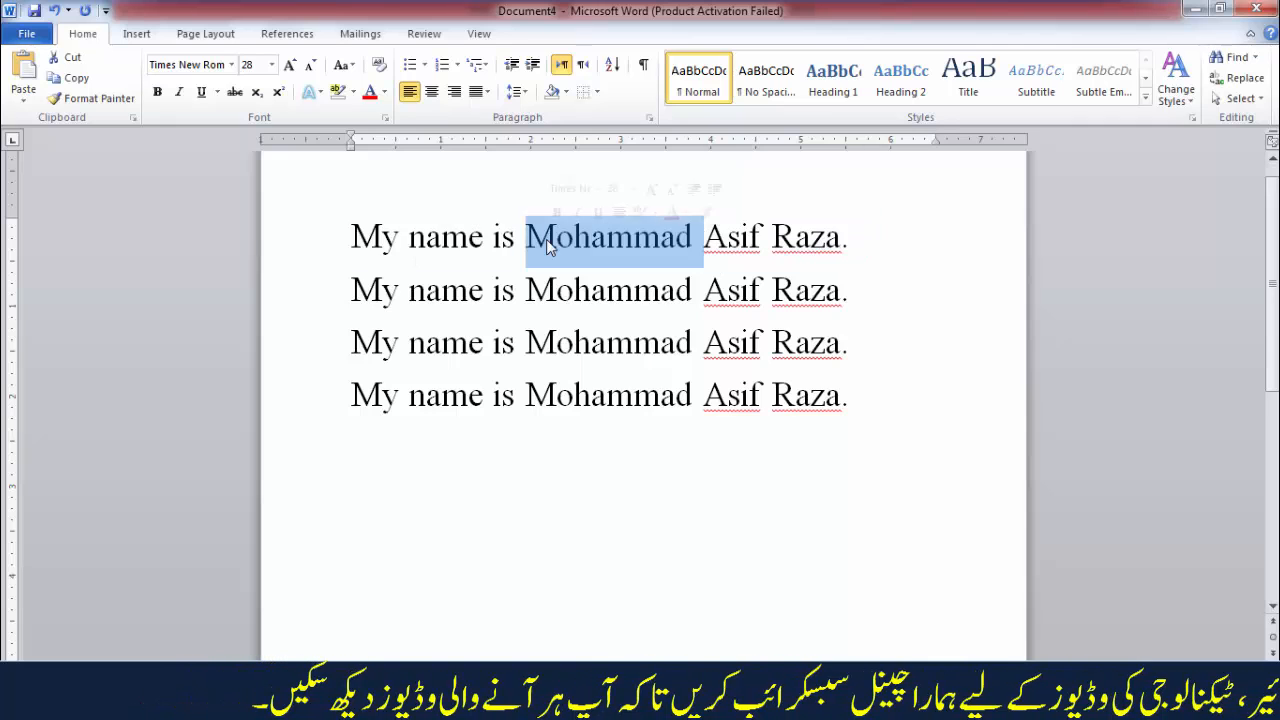
left_click(607, 342)
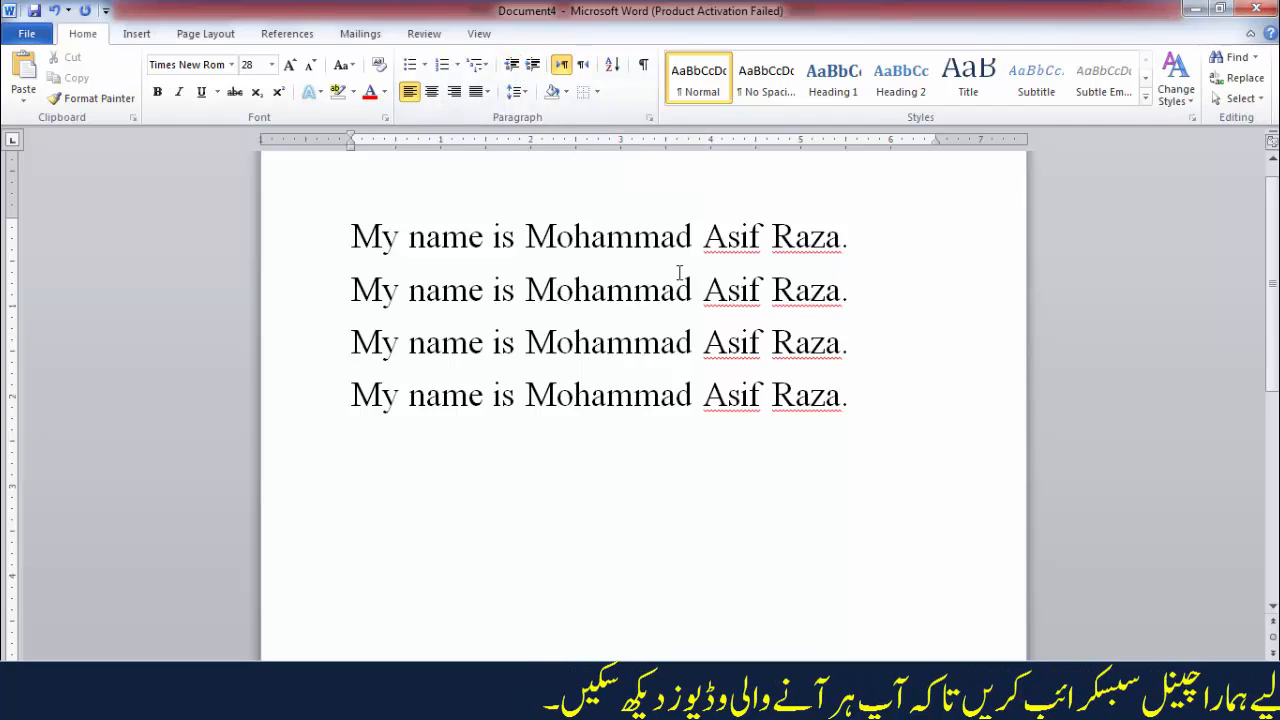
key("ctrl+a")
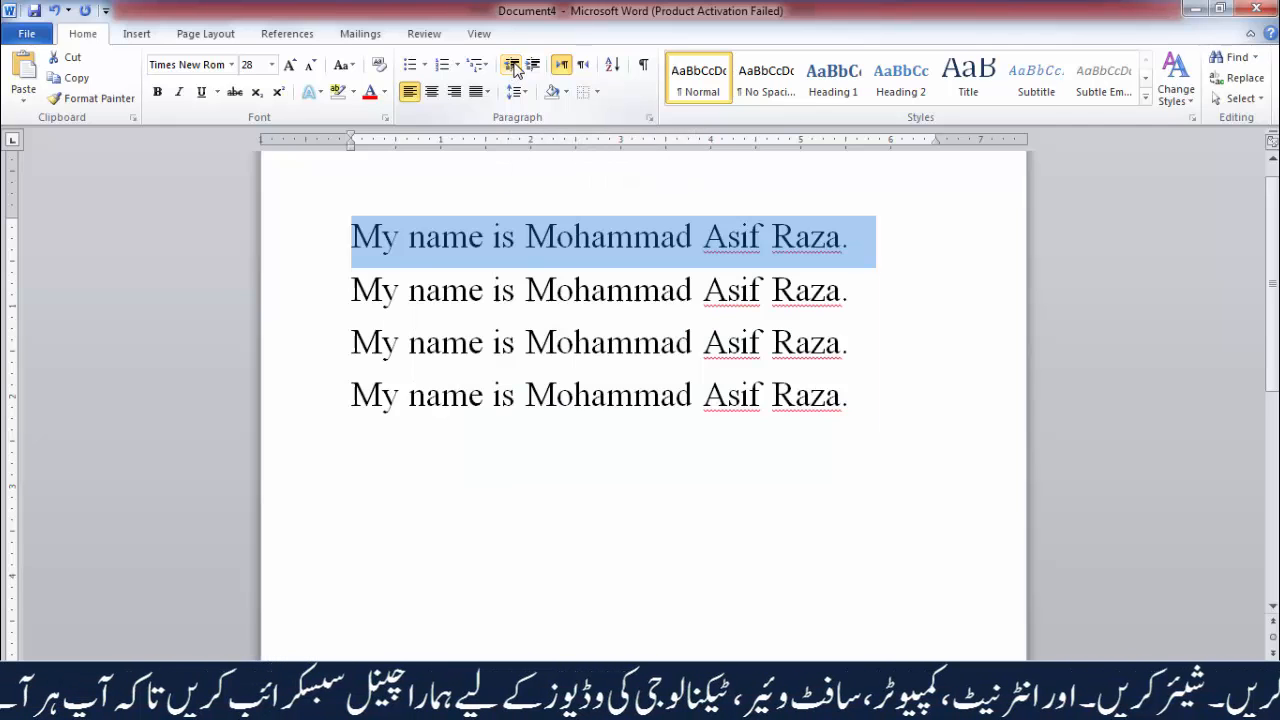
left_click(538, 68)
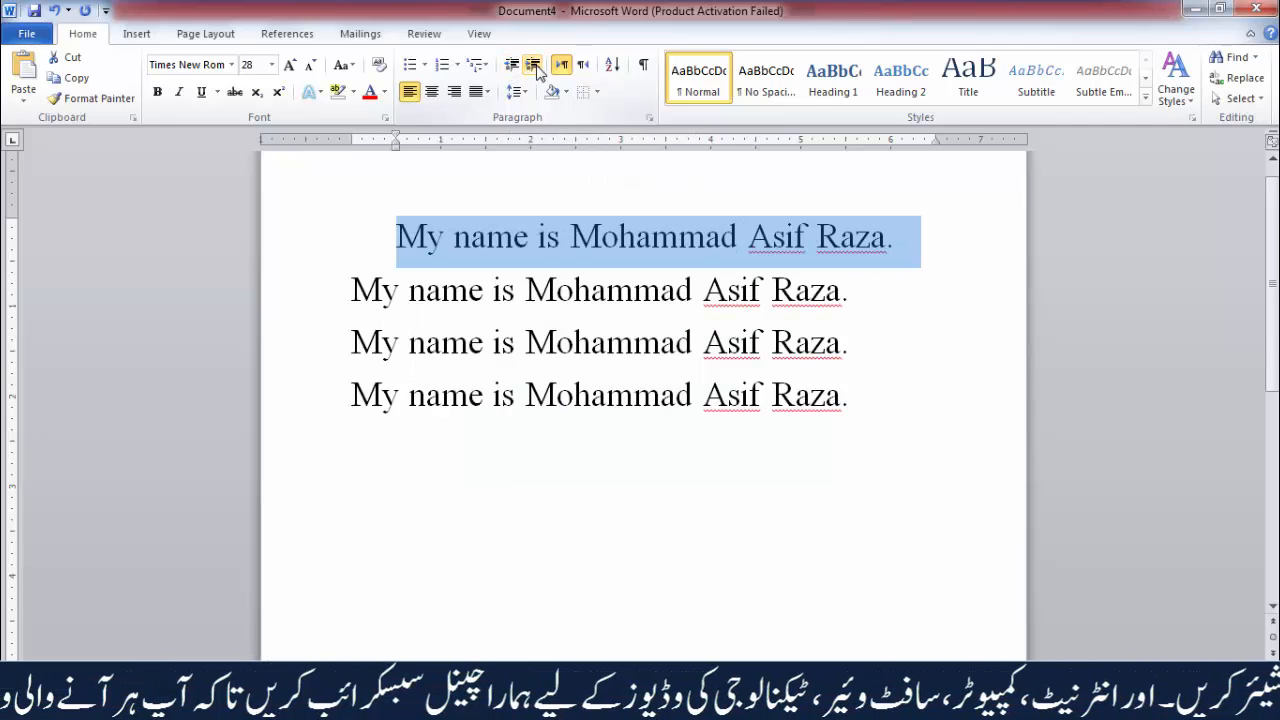
left_click(533, 65)
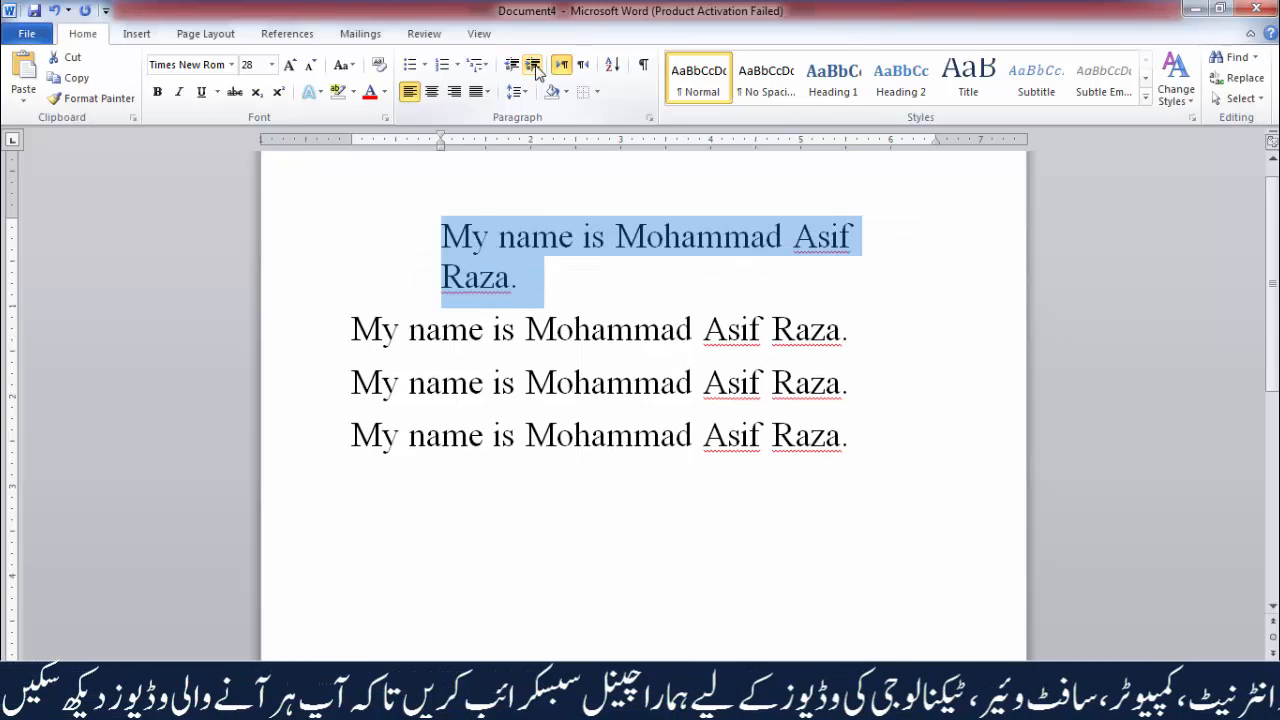
left_click(534, 66)
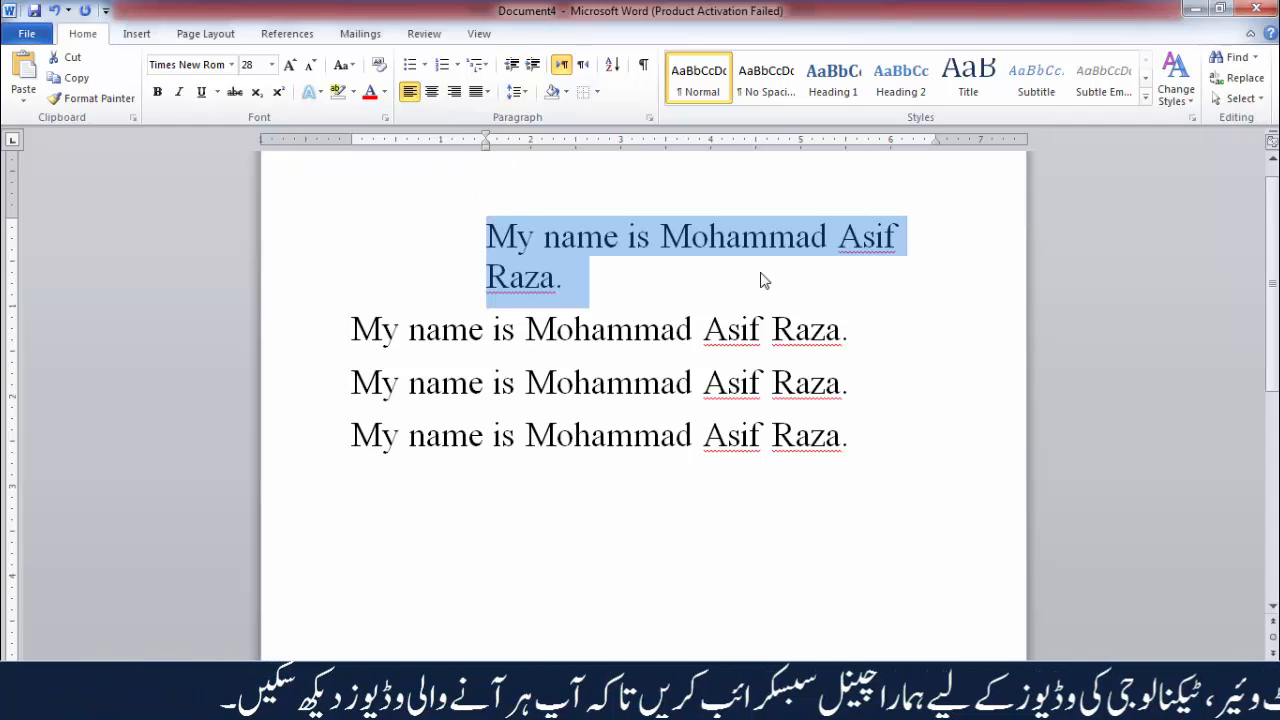
- Decrease the first line's indent by three levels, back to the left margin
left_click(510, 66)
left_click(510, 66)
left_click(510, 66)
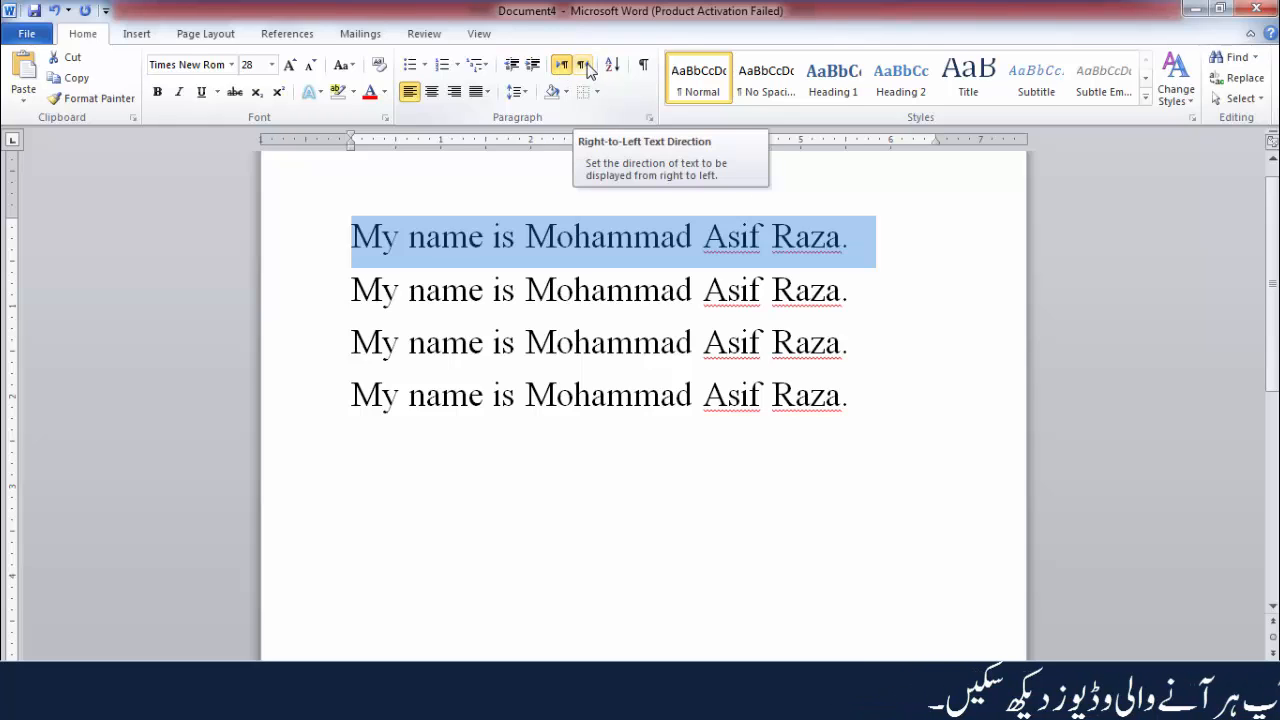
- Set the empty line below the fourth sentence to right-to-left text direction and enter "fafafafasfasf" as sample text
left_click(571, 457)
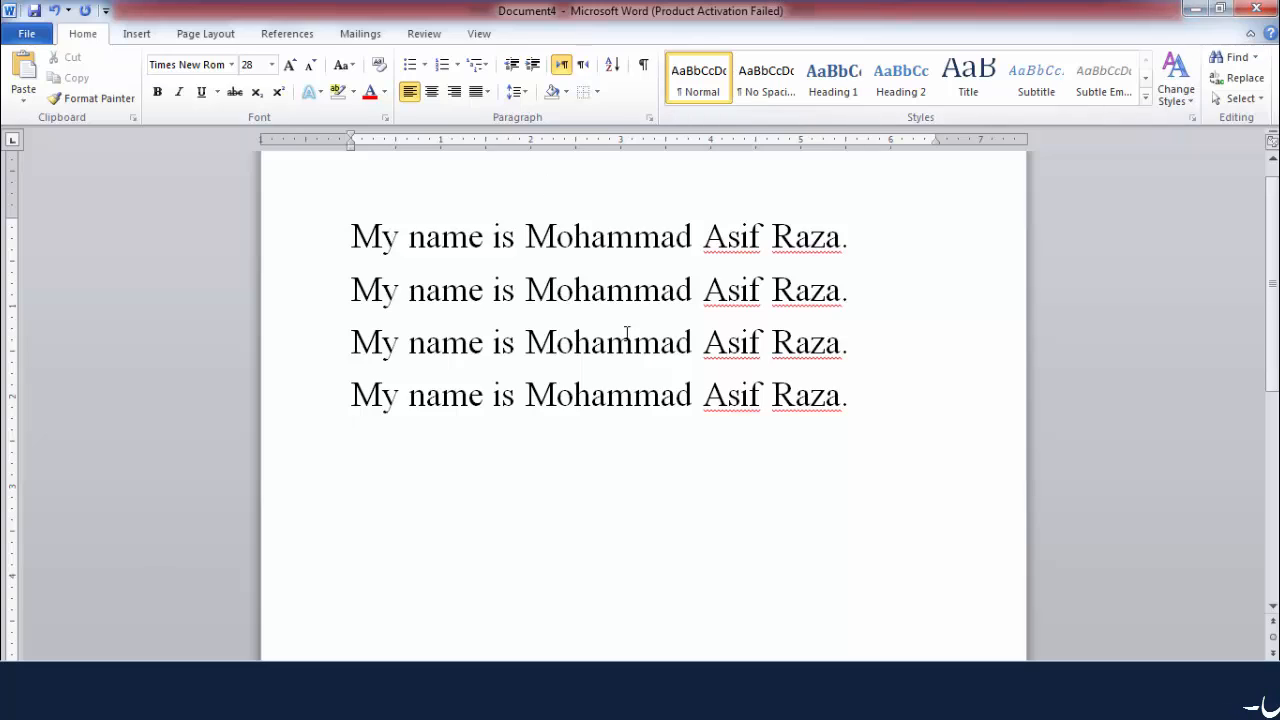
left_click(584, 66)
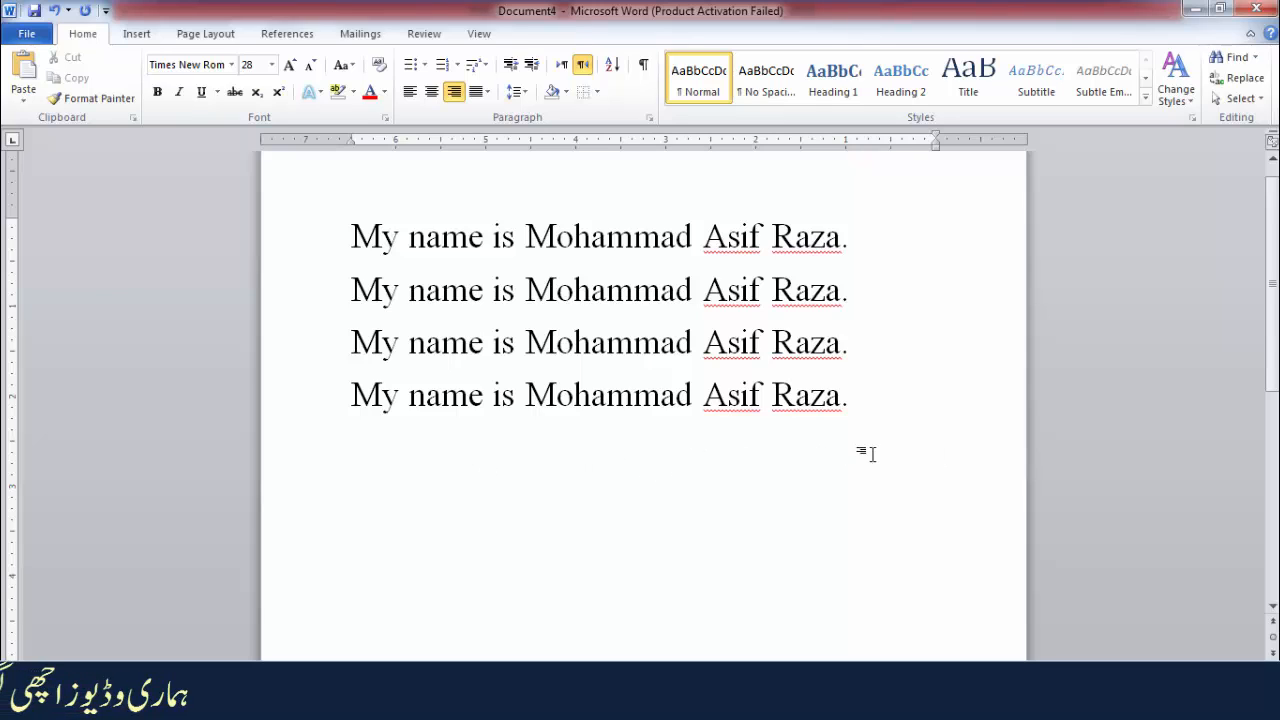
type("fafafafasfasf")
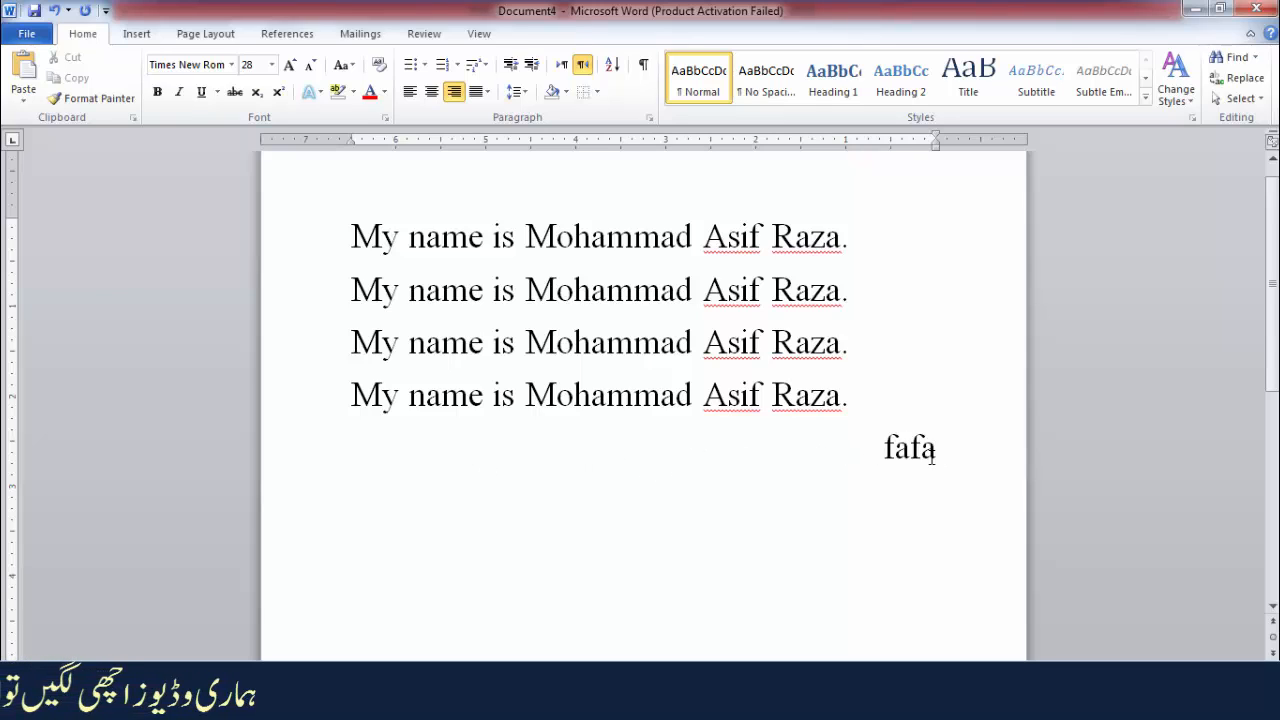
- Delete the sample text and its right-to-left line, returning to the end of the fourth sentence
key("BackSpace")
key("BackSpace")
key("BackSpace")
key("BackSpace")
key("BackSpace")
key("BackSpace")
key("BackSpace")
key("BackSpace")
key("BackSpace")
key("BackSpace")
key("BackSpace")
key("BackSpace")
key("BackSpace")
key("BackSpace")
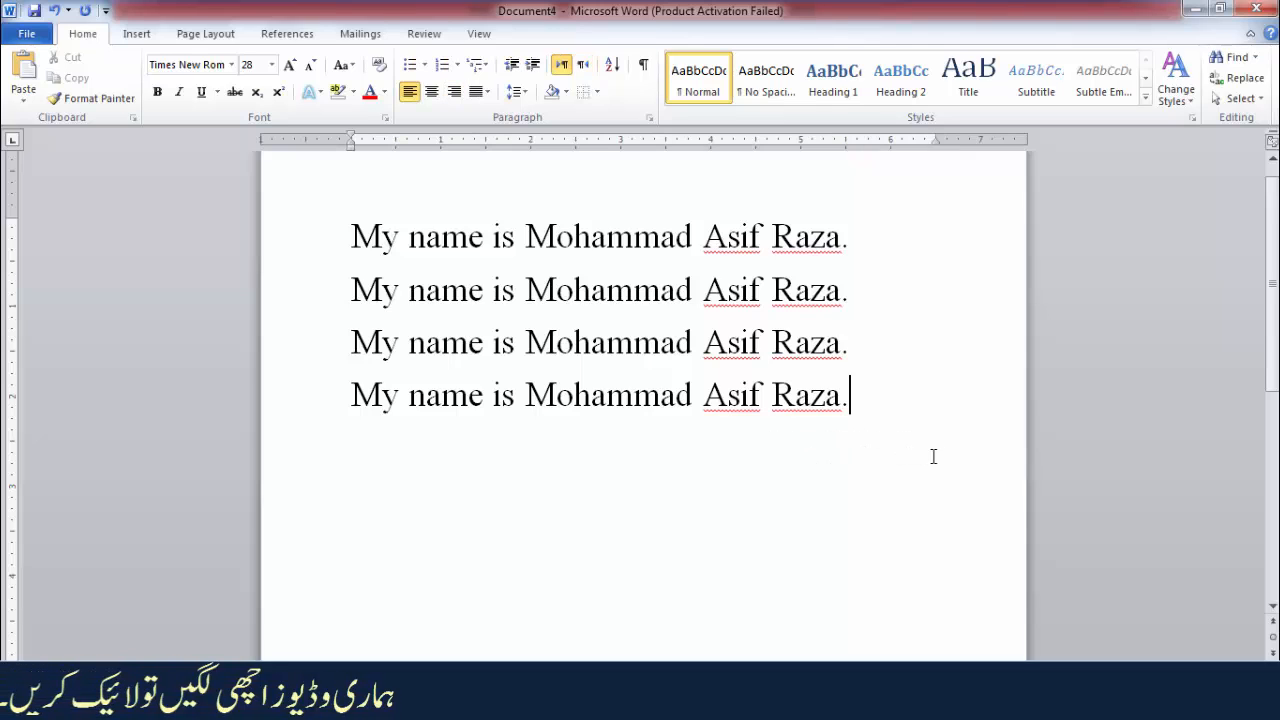
- Set the fourth sentence to right-to-left text direction and delete that sentence
left_click(584, 68)
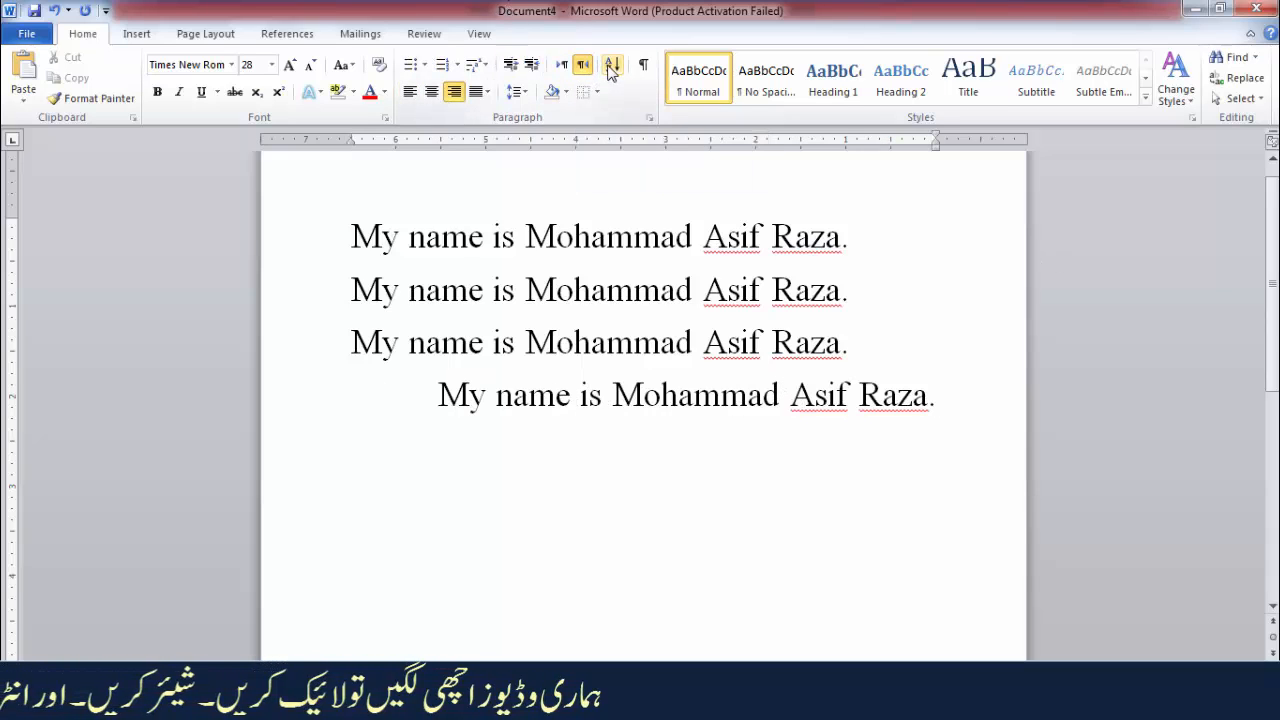
left_click(437, 395)
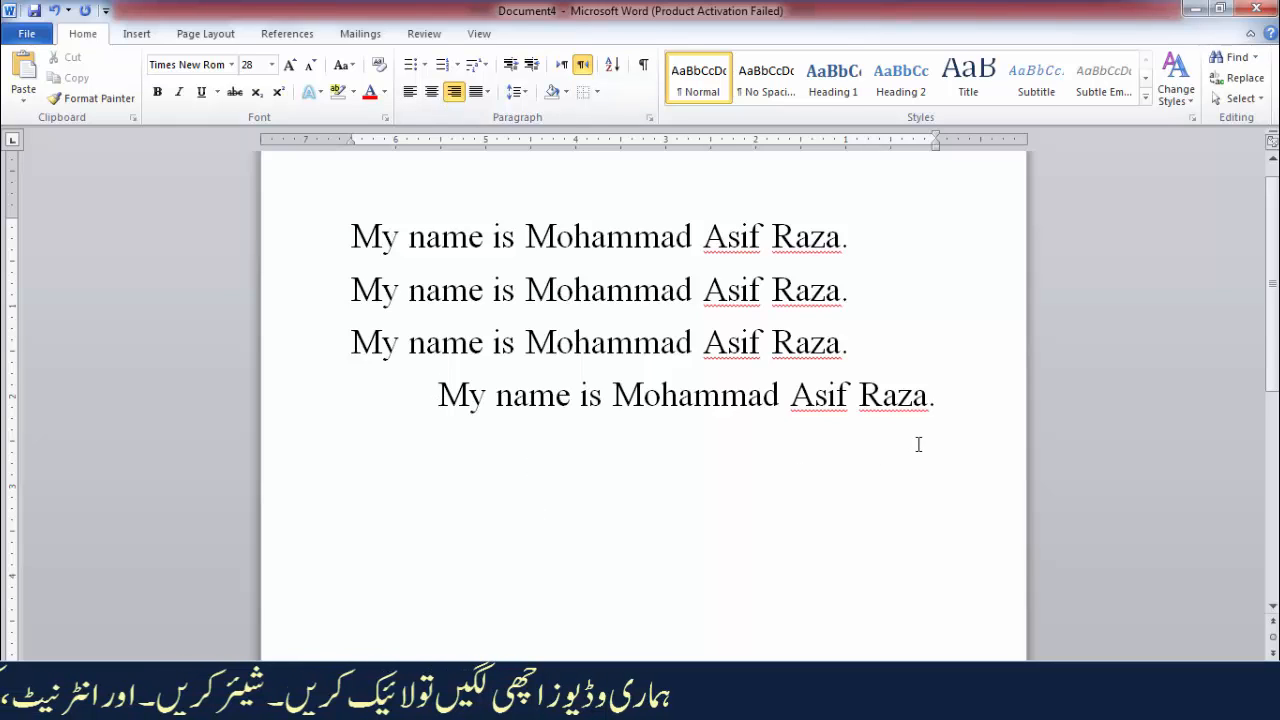
triple_click(847, 395)
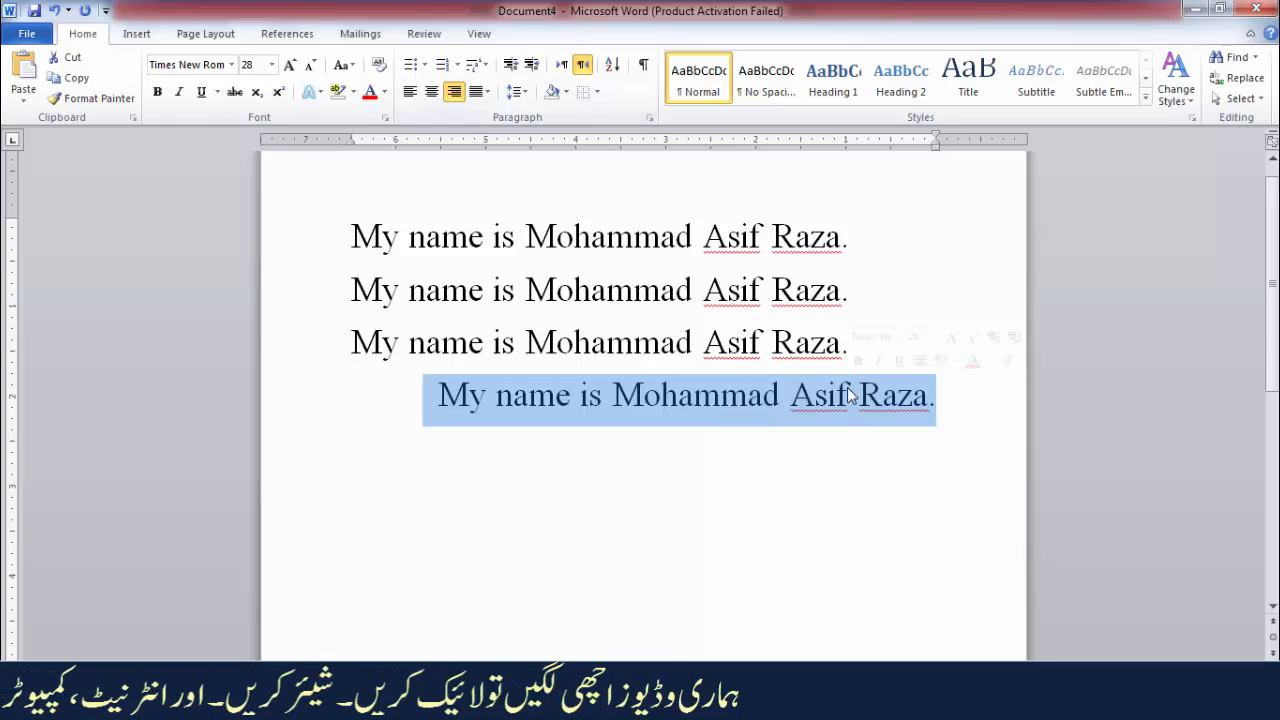
key("Delete")
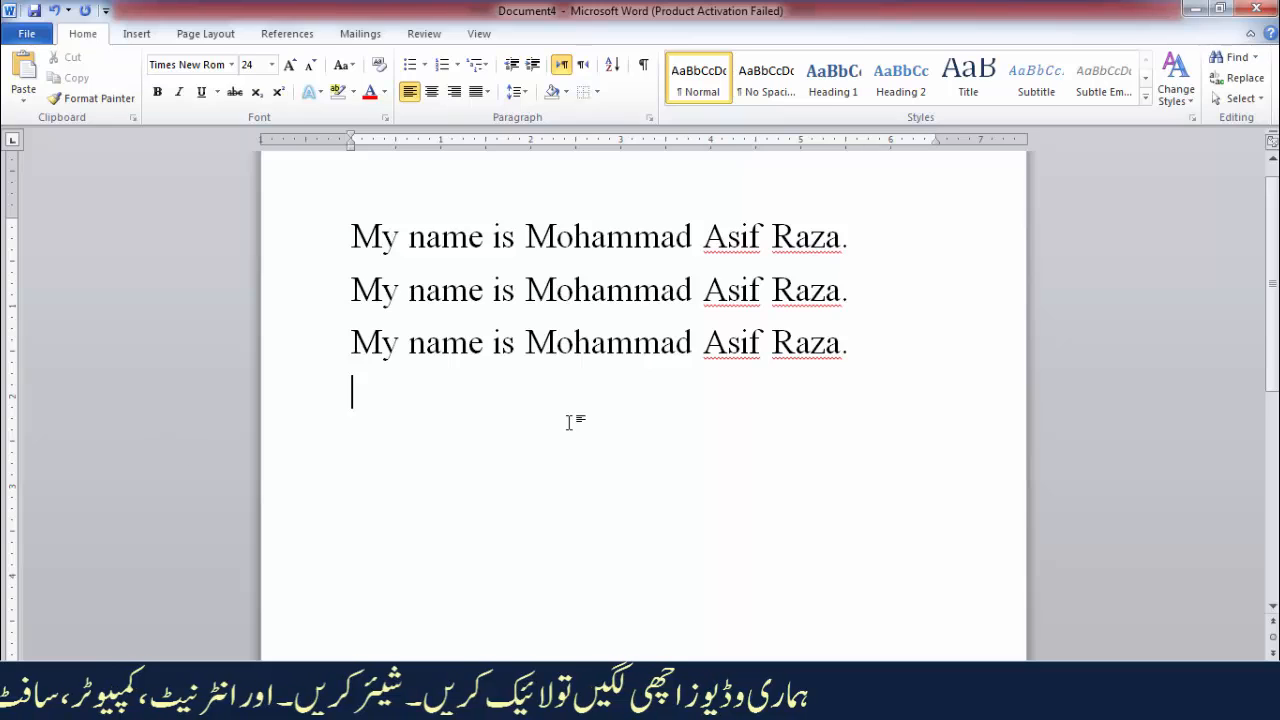
- Open the Sort Text settings for the document and examine the available Sort by and Type choices
left_click(613, 66)
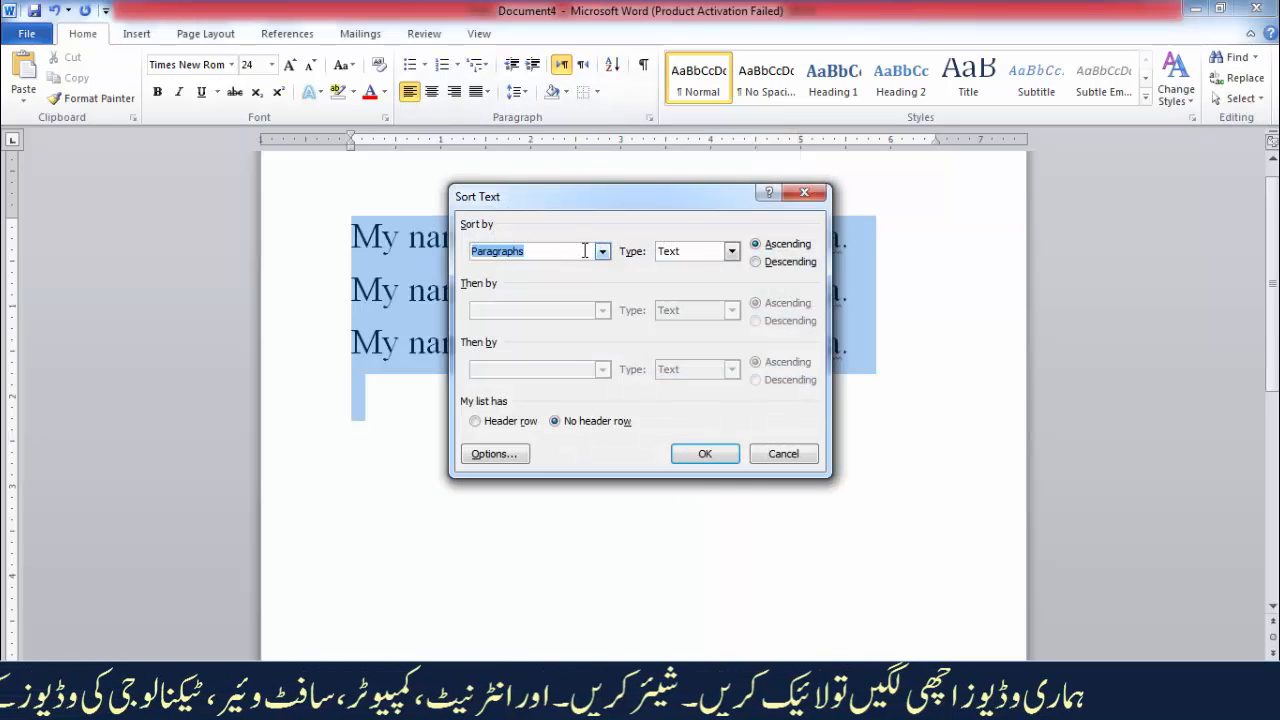
left_click(603, 253)
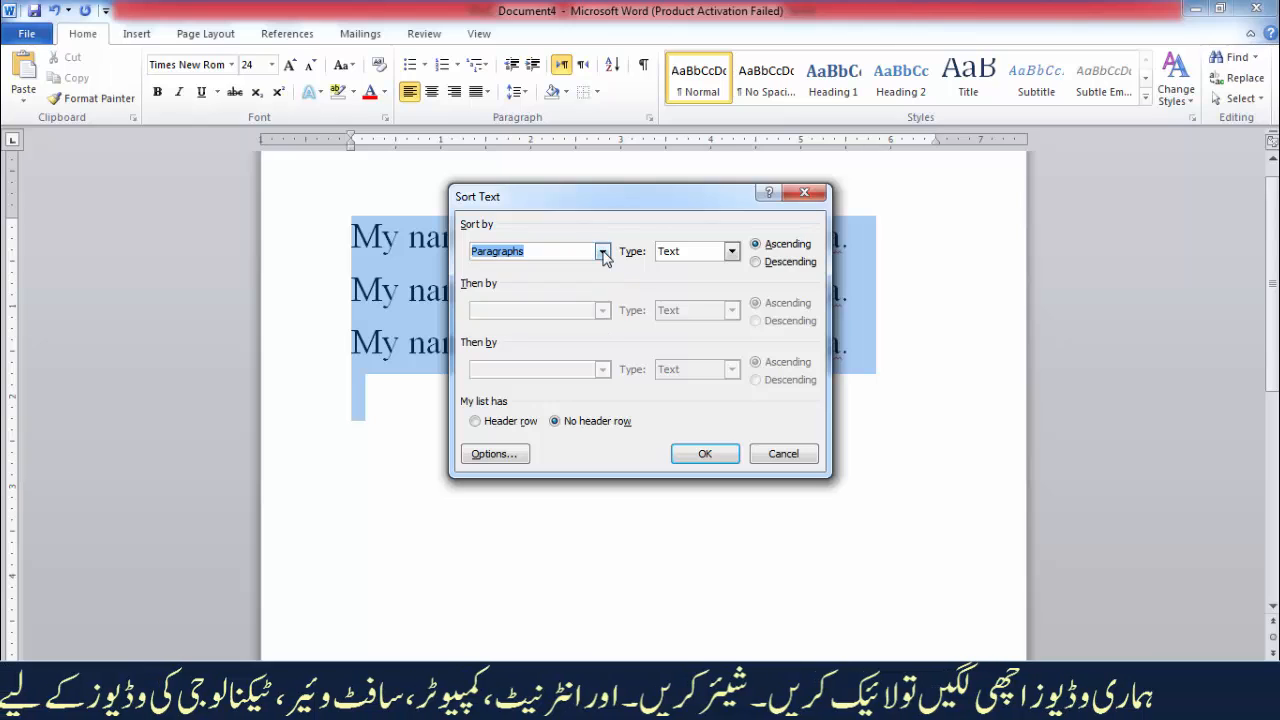
left_click(603, 253)
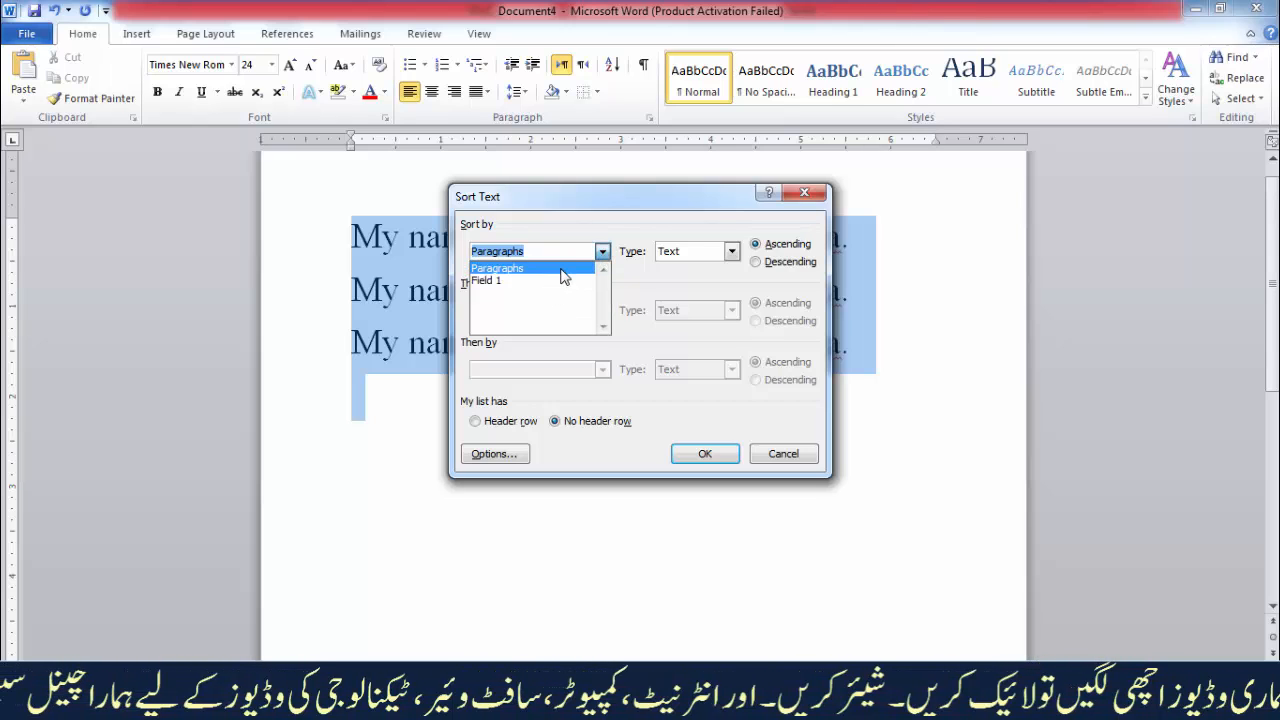
left_click(606, 253)
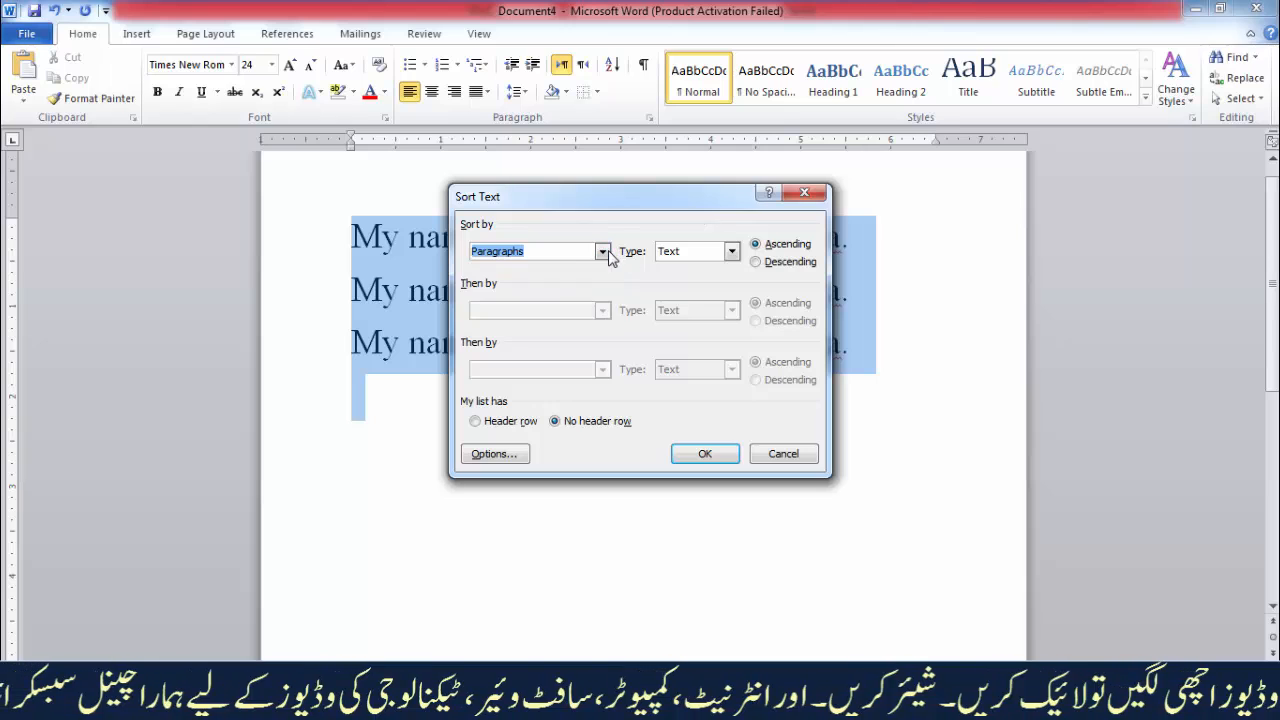
left_click(736, 252)
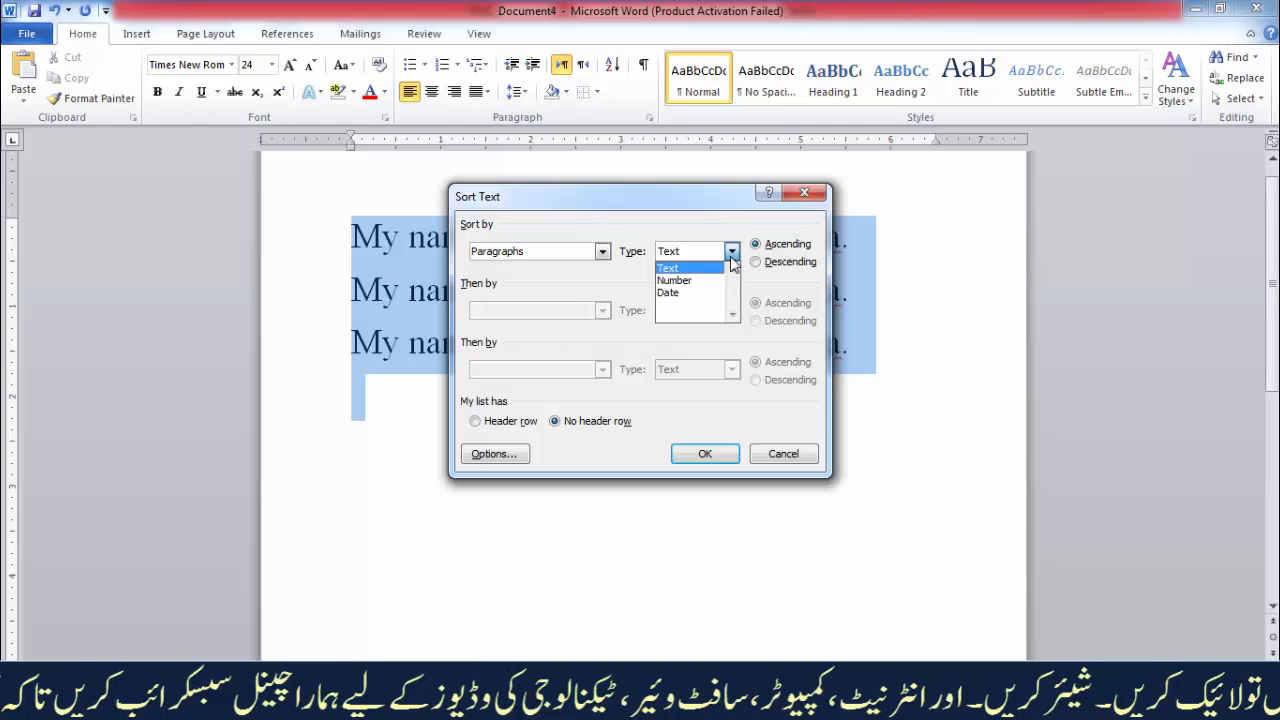
left_click(731, 256)
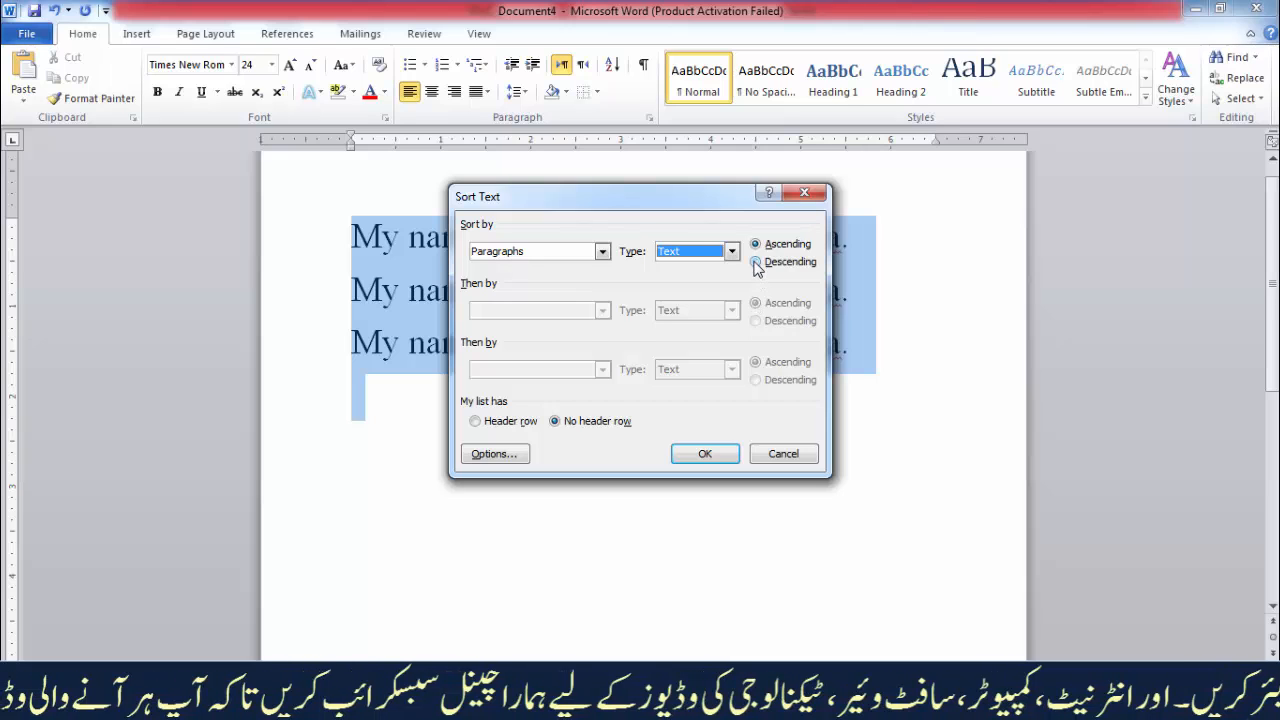
- Try Descending sort order, restore Ascending, recheck the Sort by and Type choices, and leave the text unsorted
left_click(756, 263)
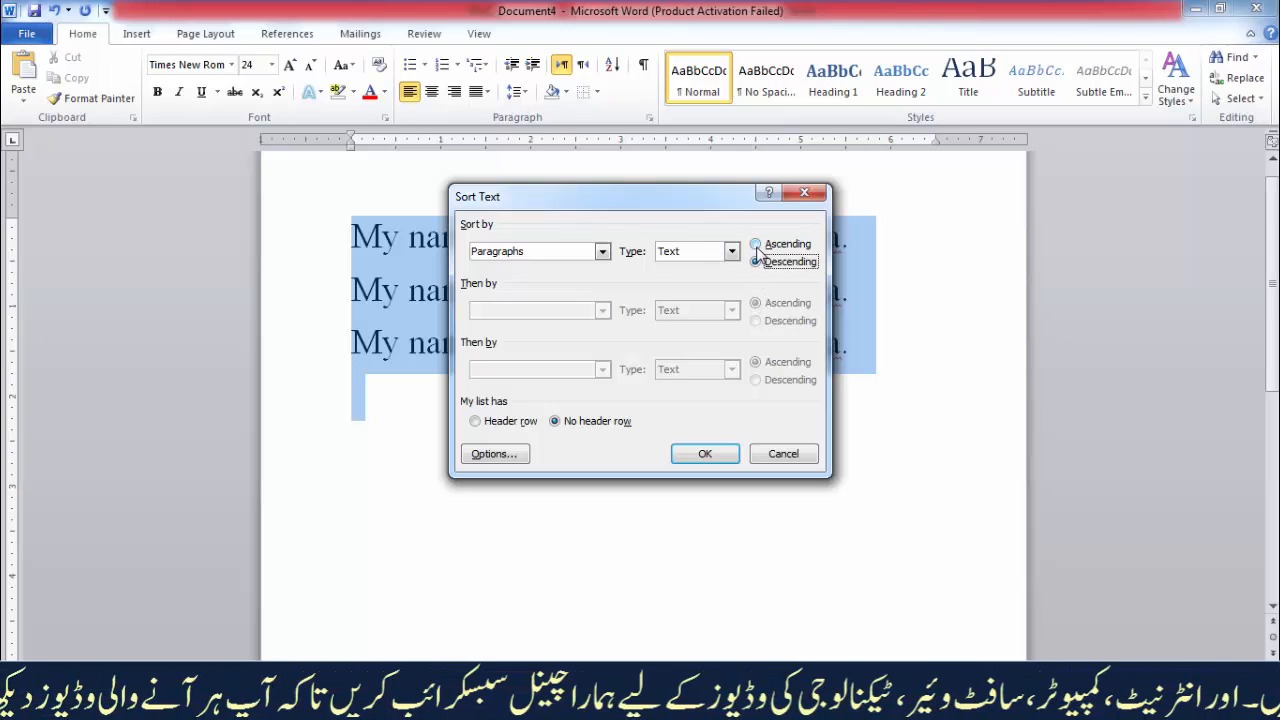
left_click(757, 246)
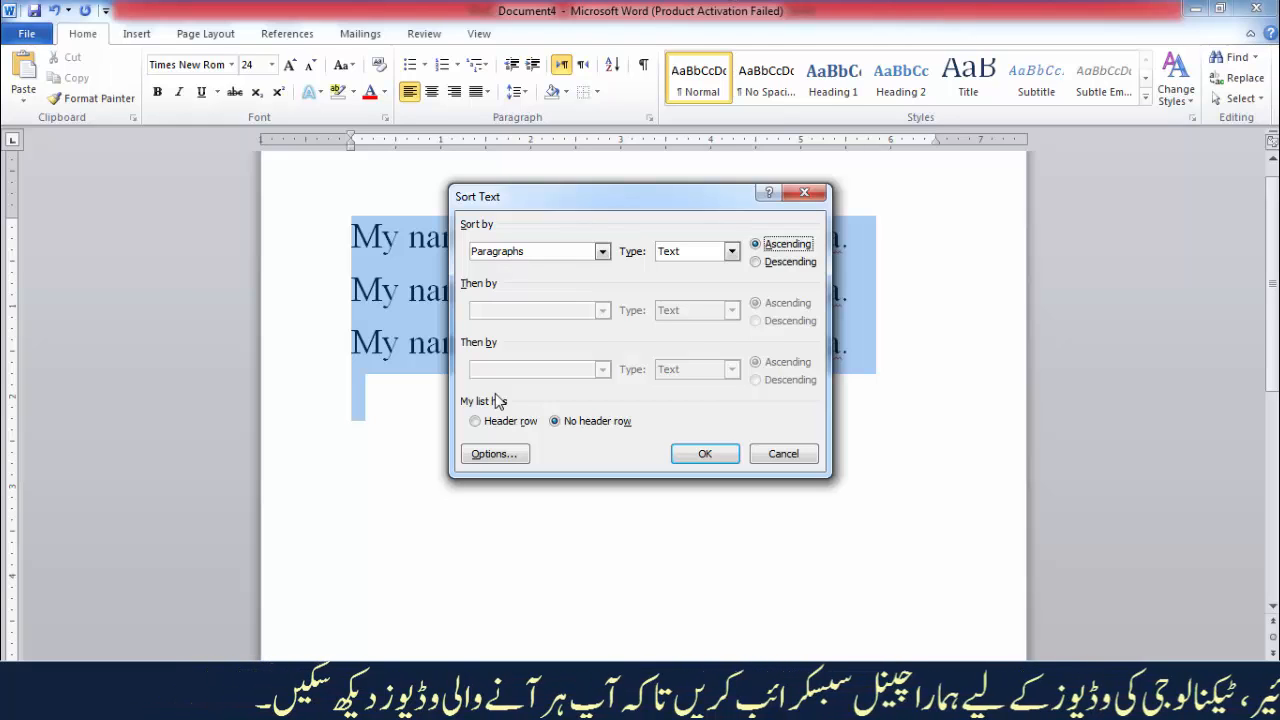
left_click(602, 251)
left_click(602, 251)
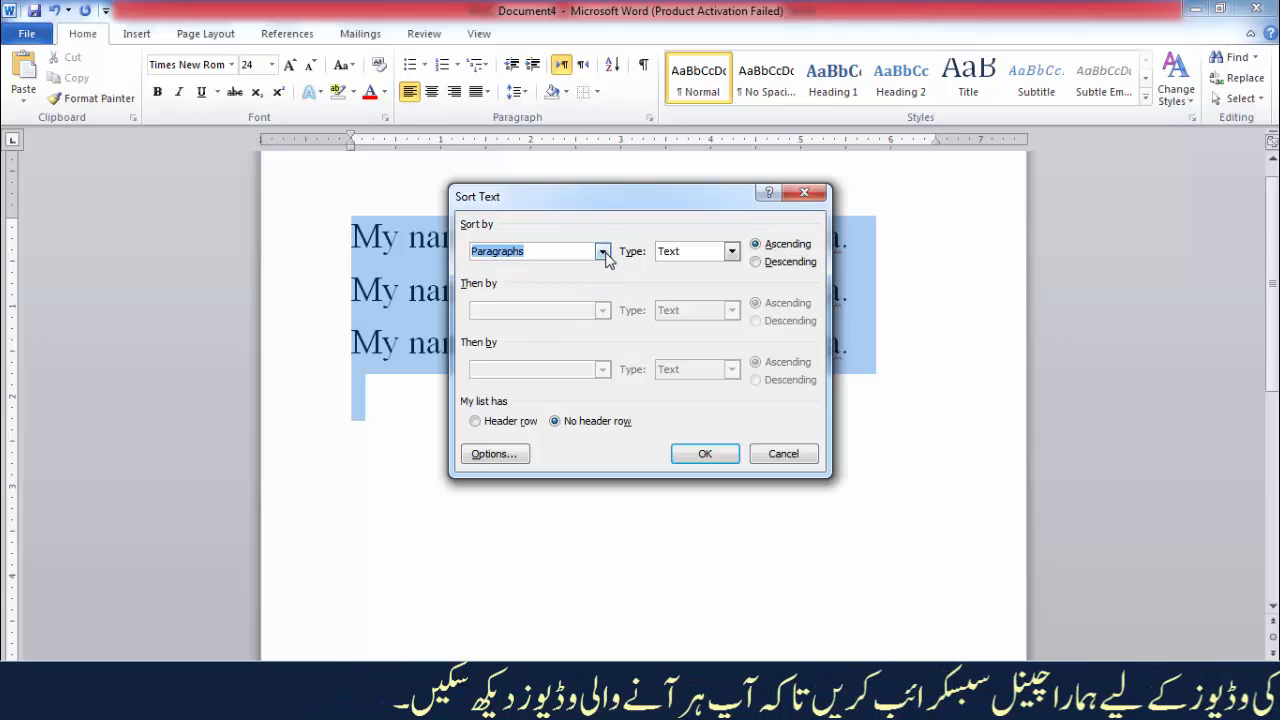
left_click(732, 253)
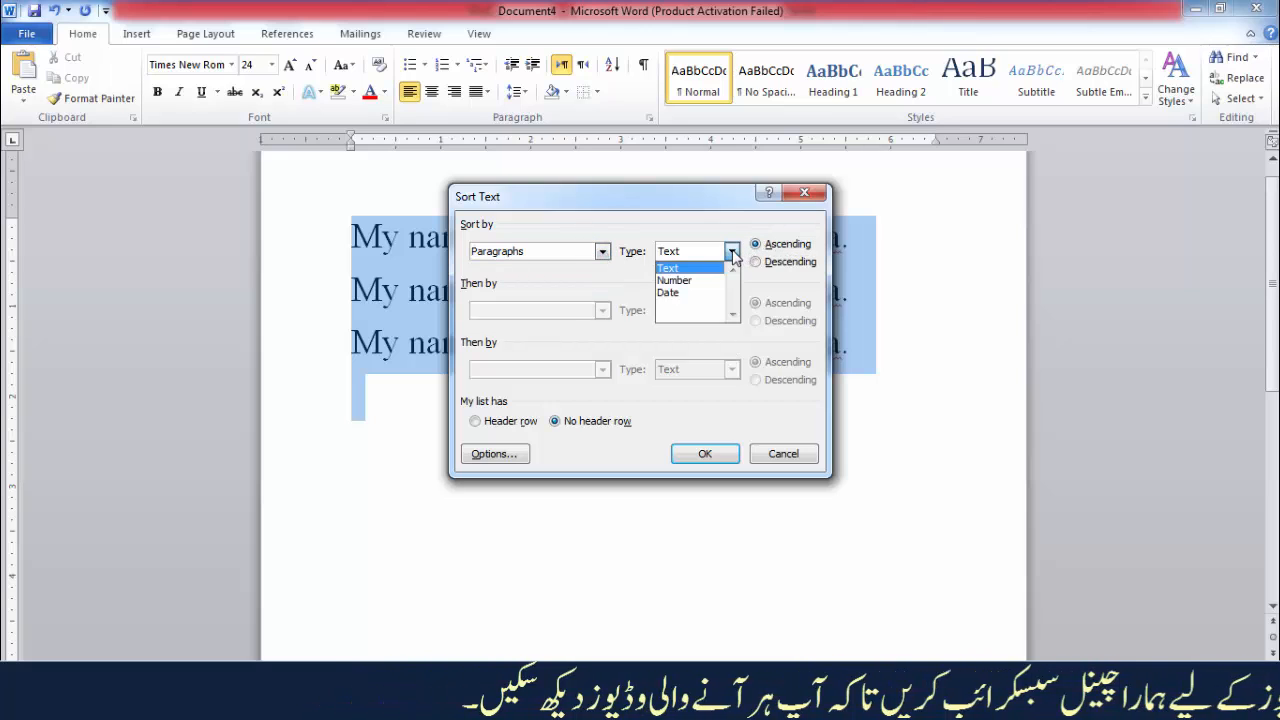
left_click(733, 253)
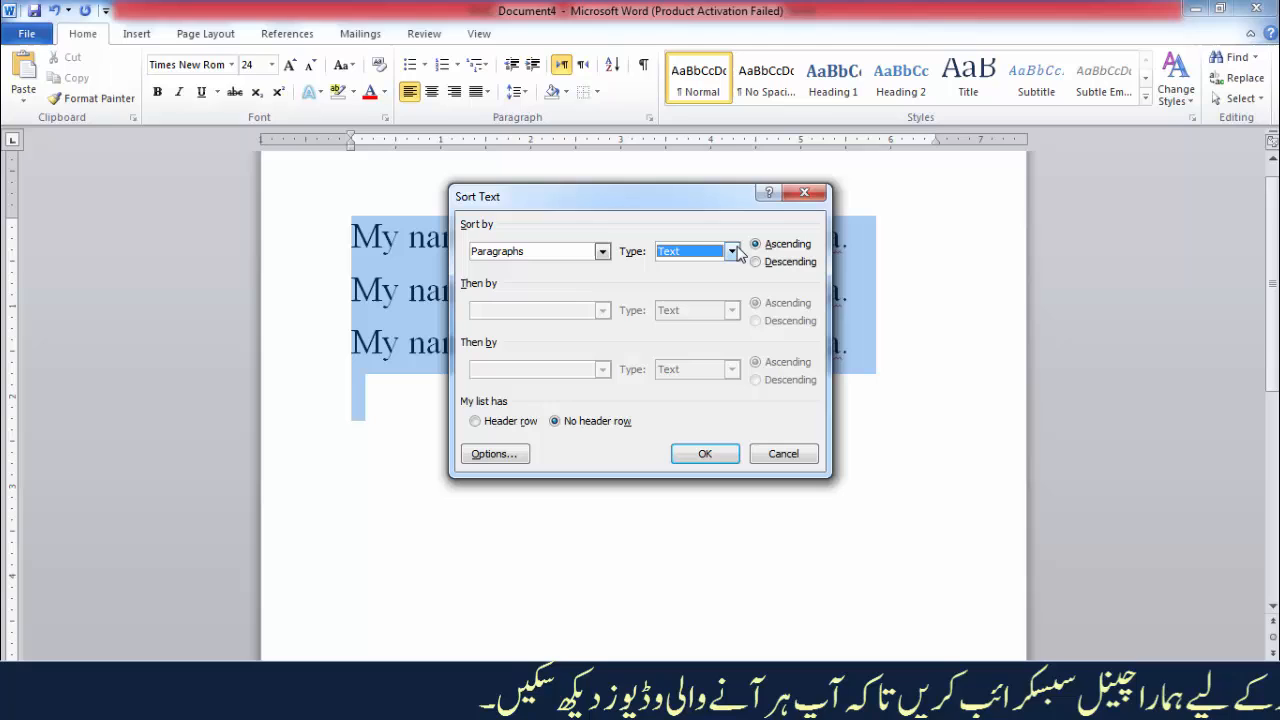
left_click(801, 195)
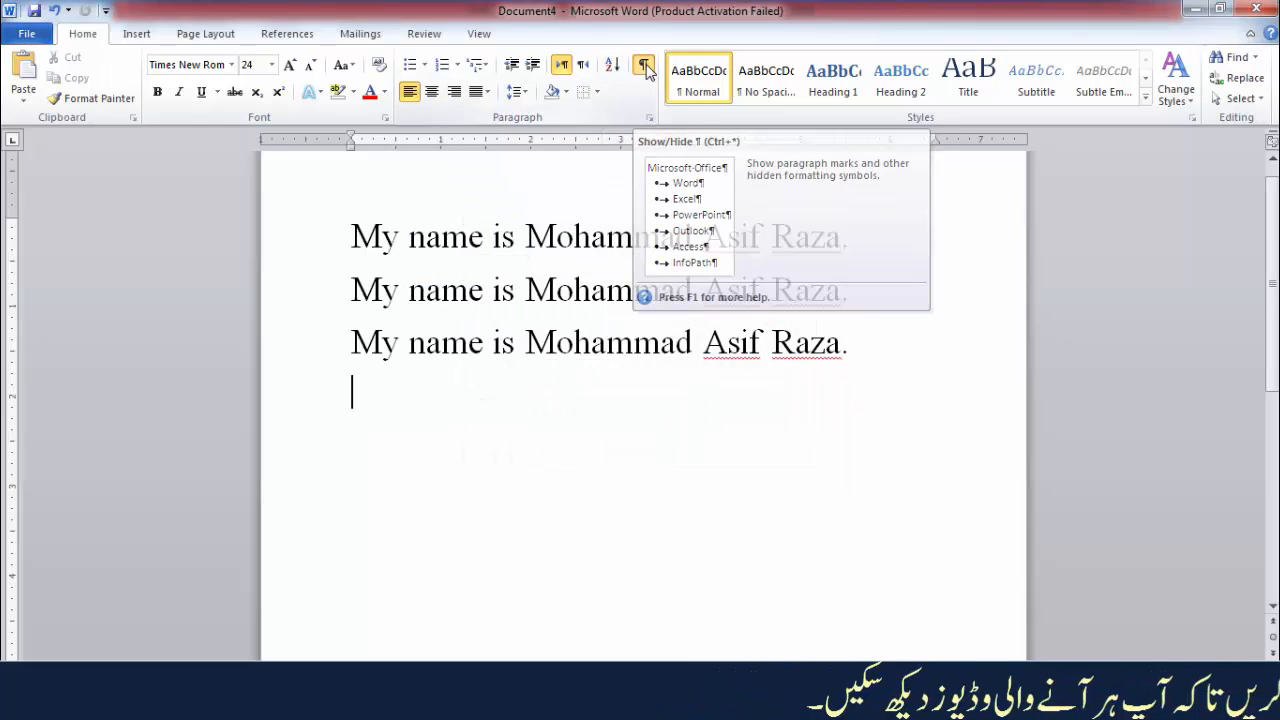
- Show the paragraph marks and hidden formatting symbols, and hide them again
left_click(645, 66)
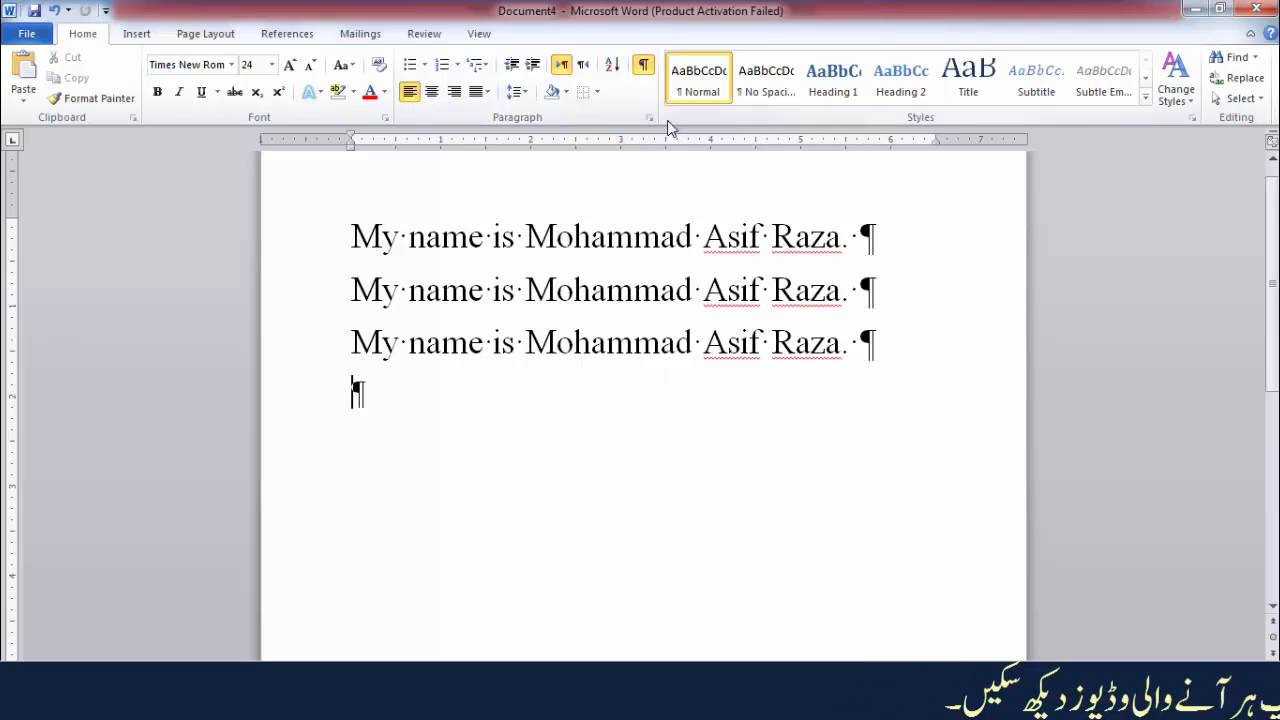
left_click(643, 65)
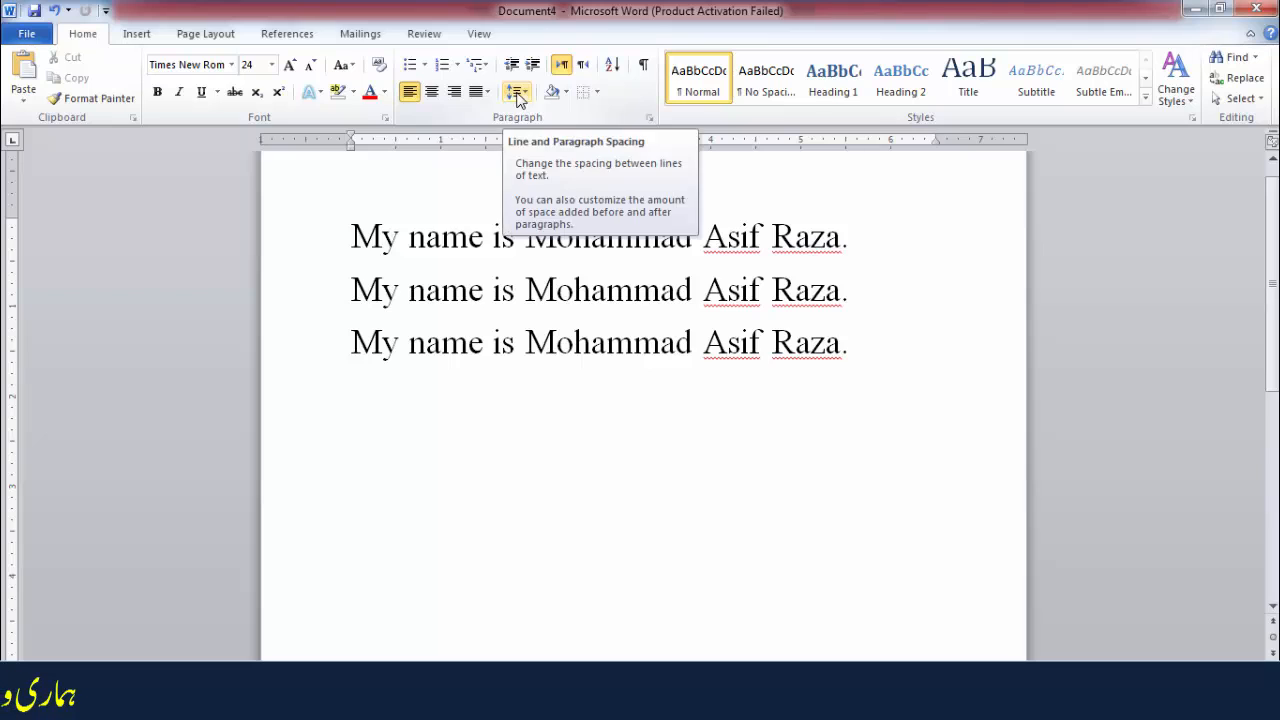
- Set the line spacing of all three sentences to 1.15
left_click_drag(351, 237, 874, 340)
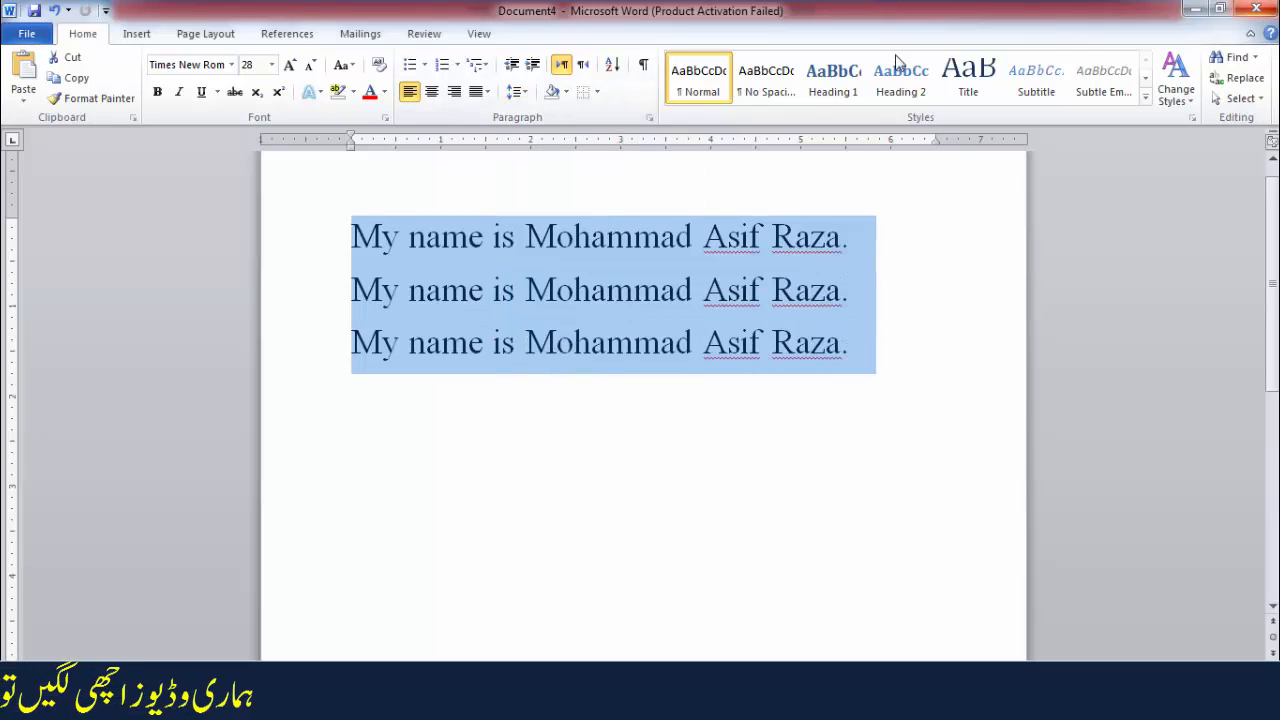
left_click(520, 92)
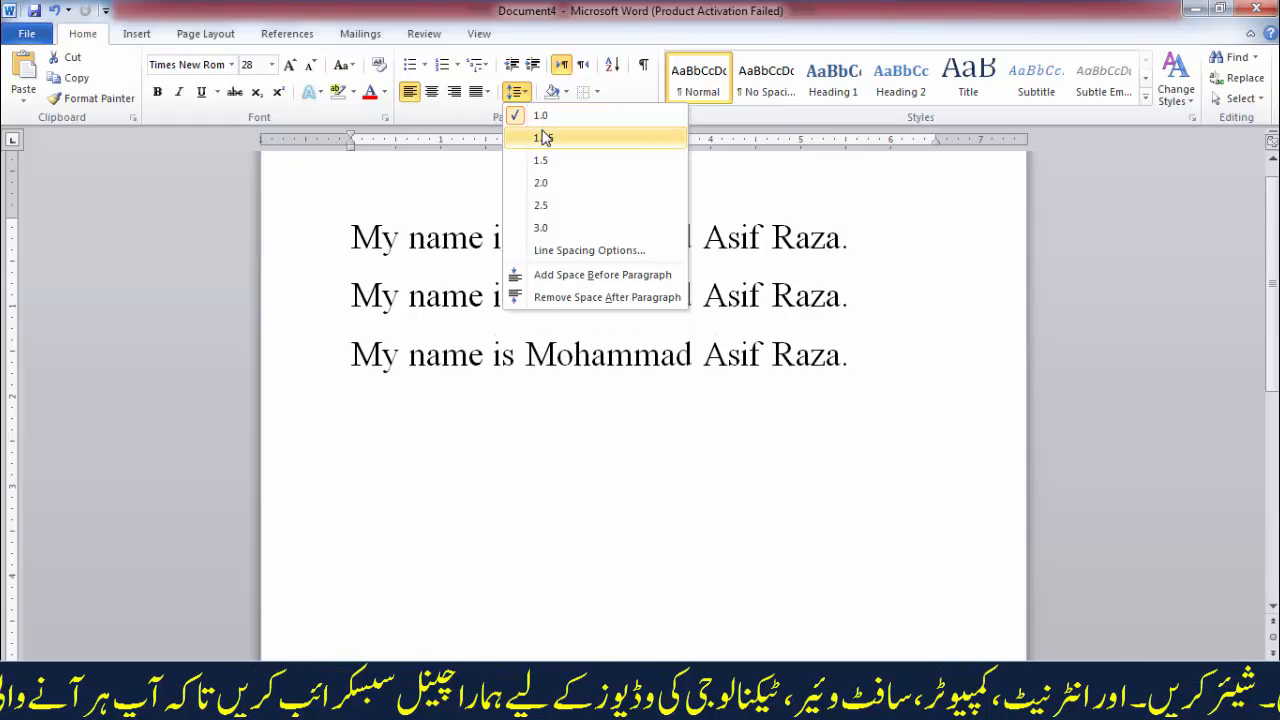
key("ctrl+a")
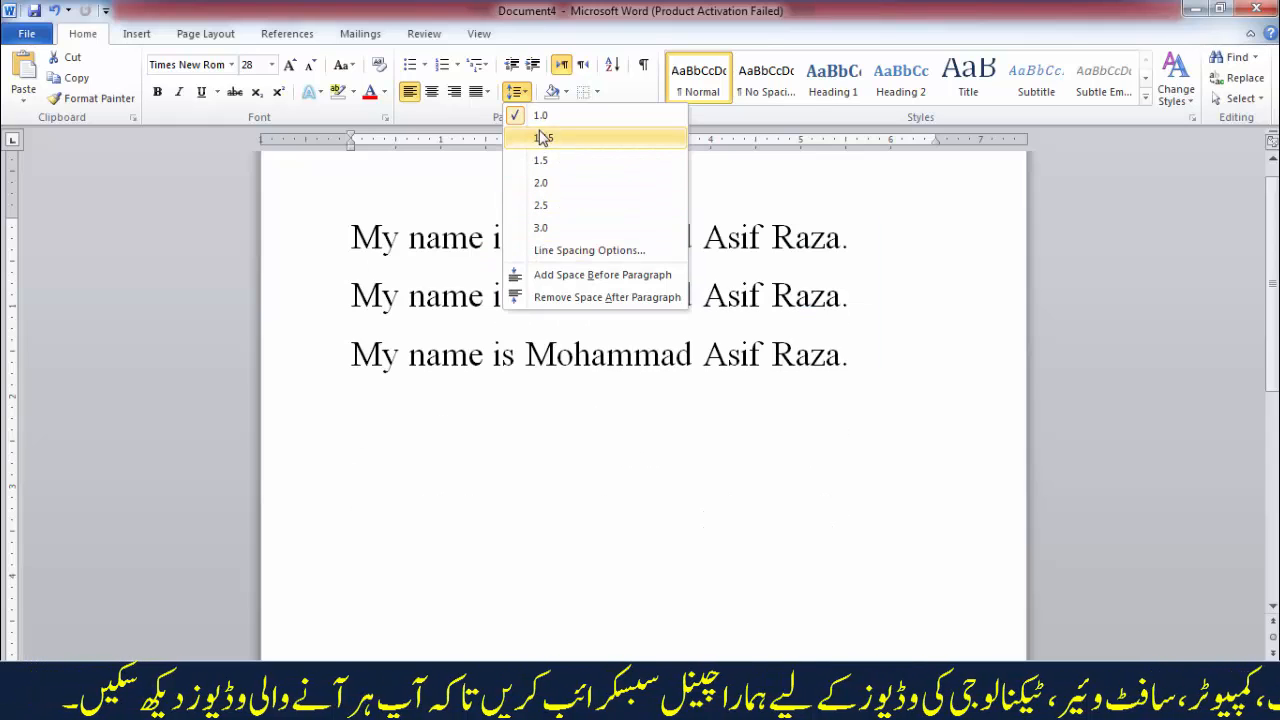
left_click(545, 145)
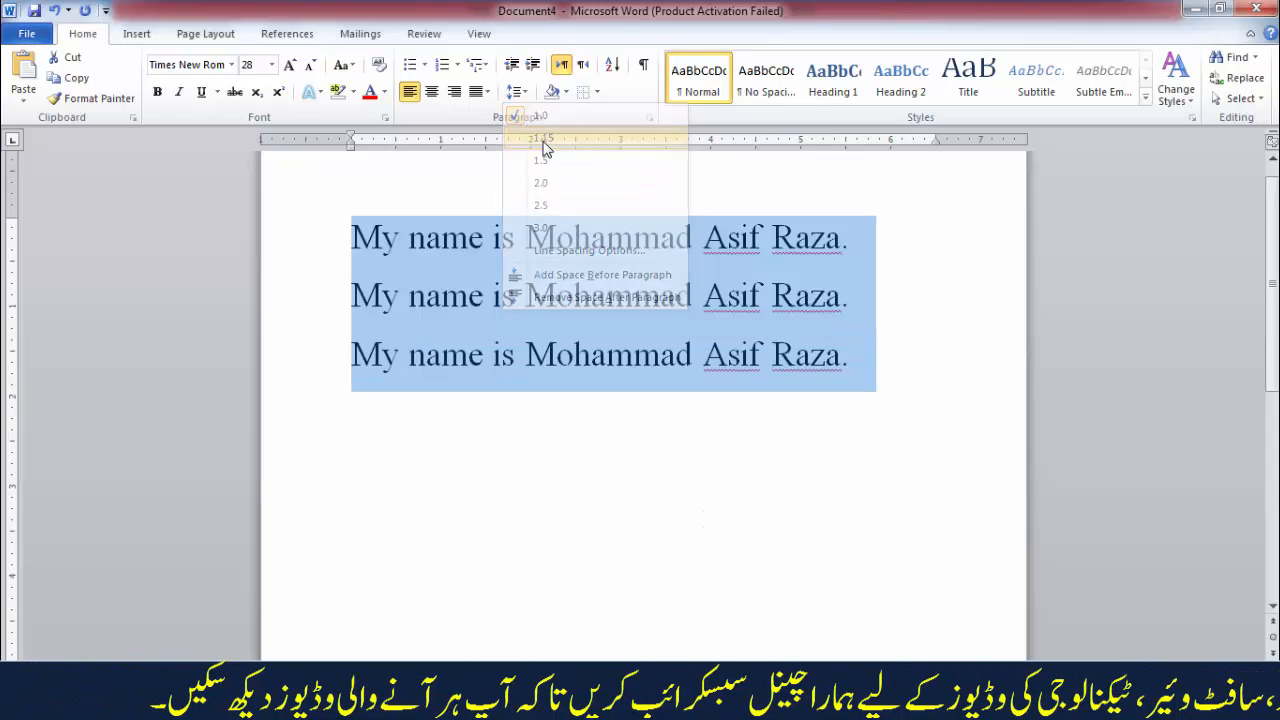
- Examine the line spacing and paragraph spacing choices for all three sentences, and keep the current spacing
left_click(527, 92)
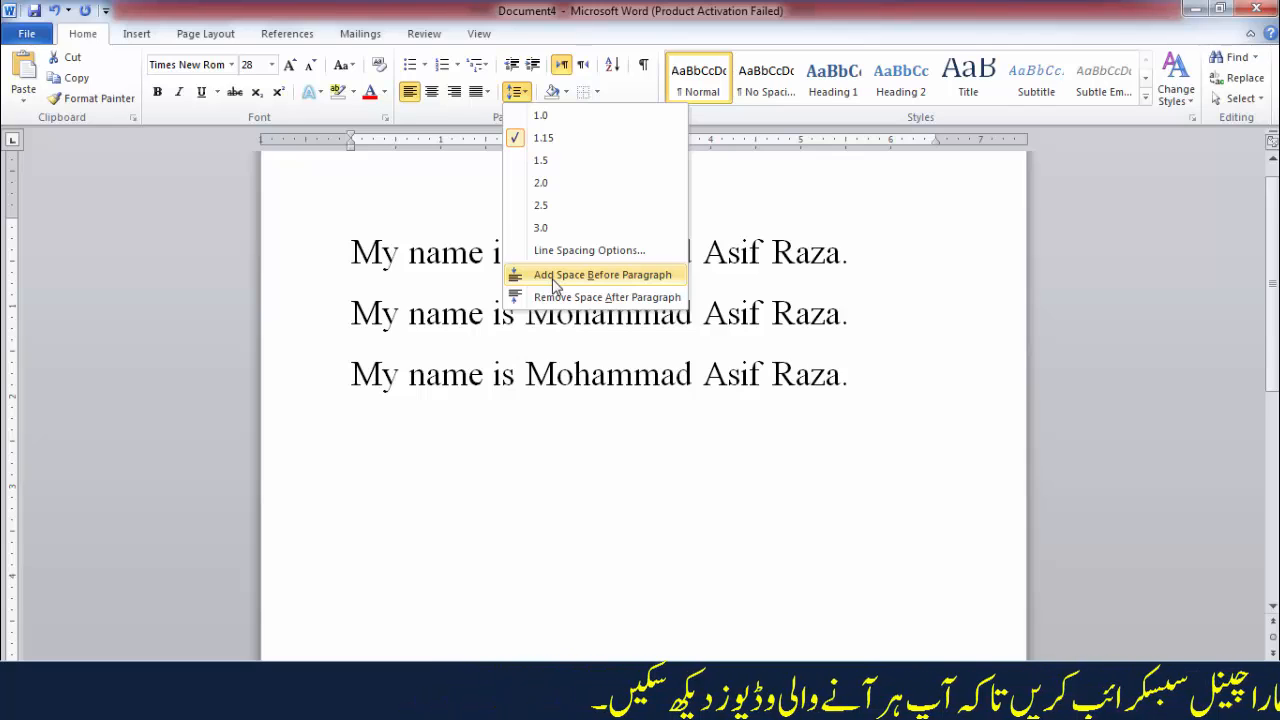
key("ctrl+a")
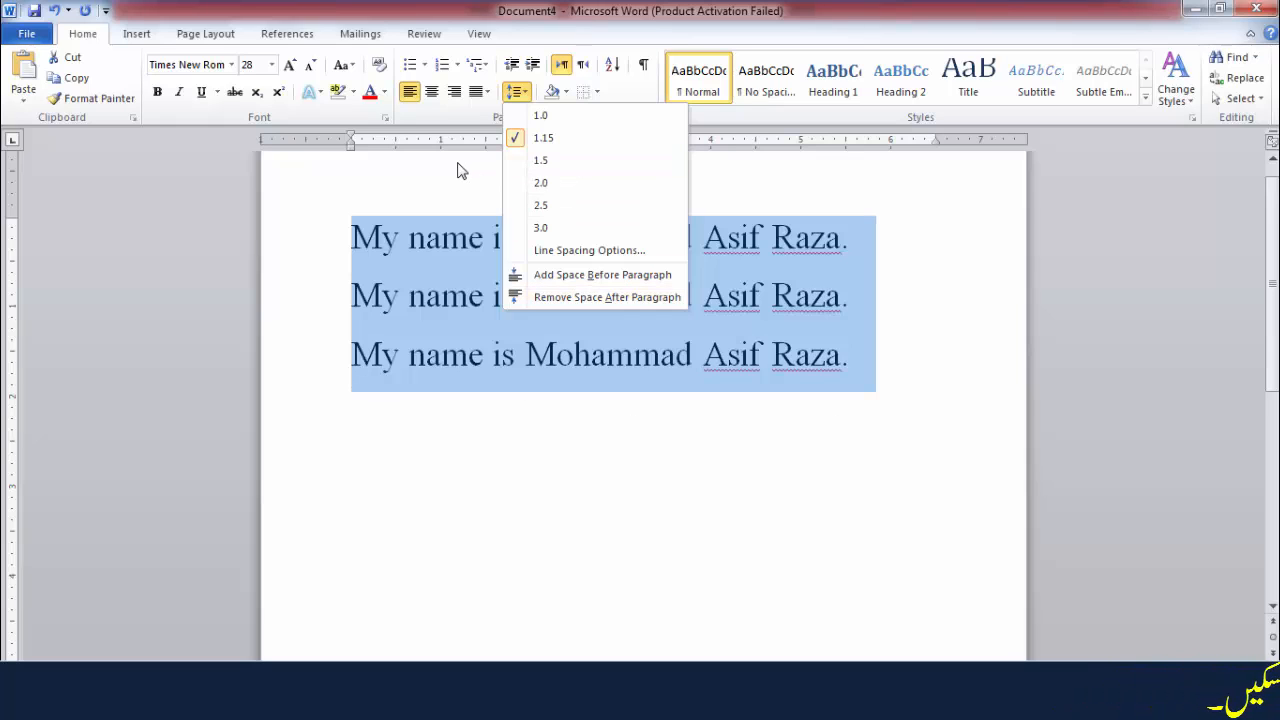
left_click(459, 165)
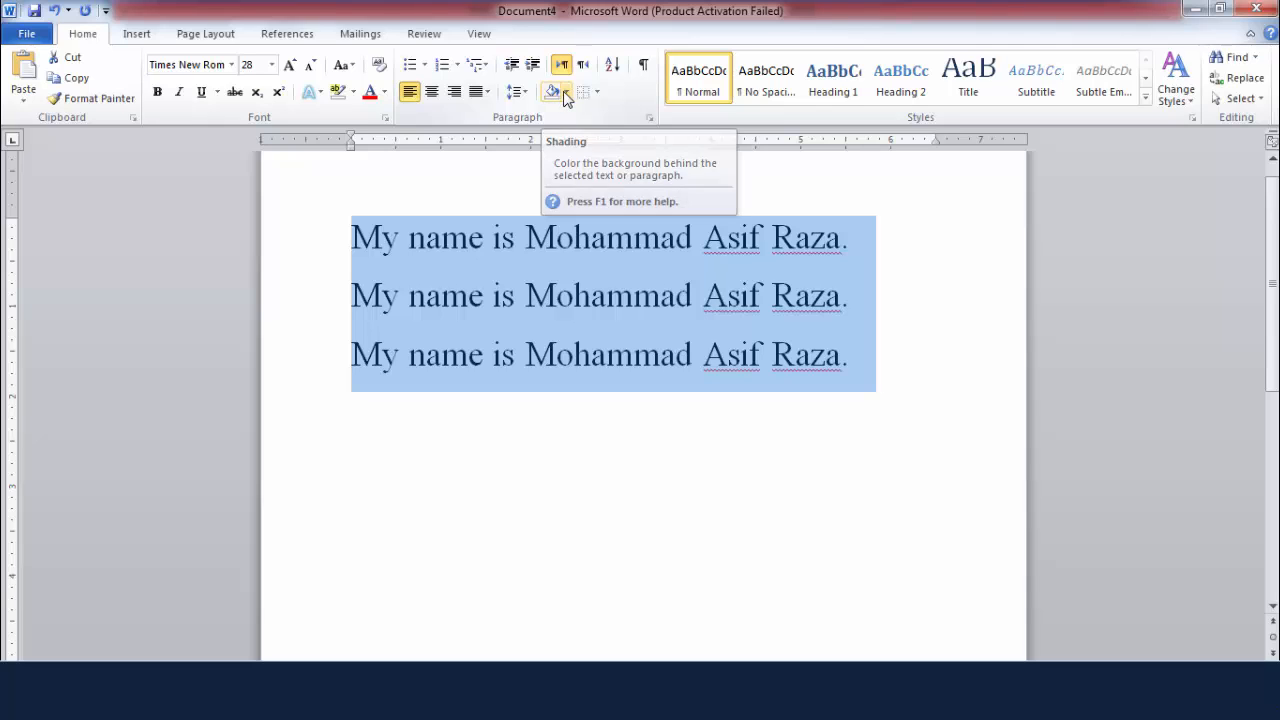
- Preview shading colours such as green behind all three sentences without applying any of them
left_click(565, 92)
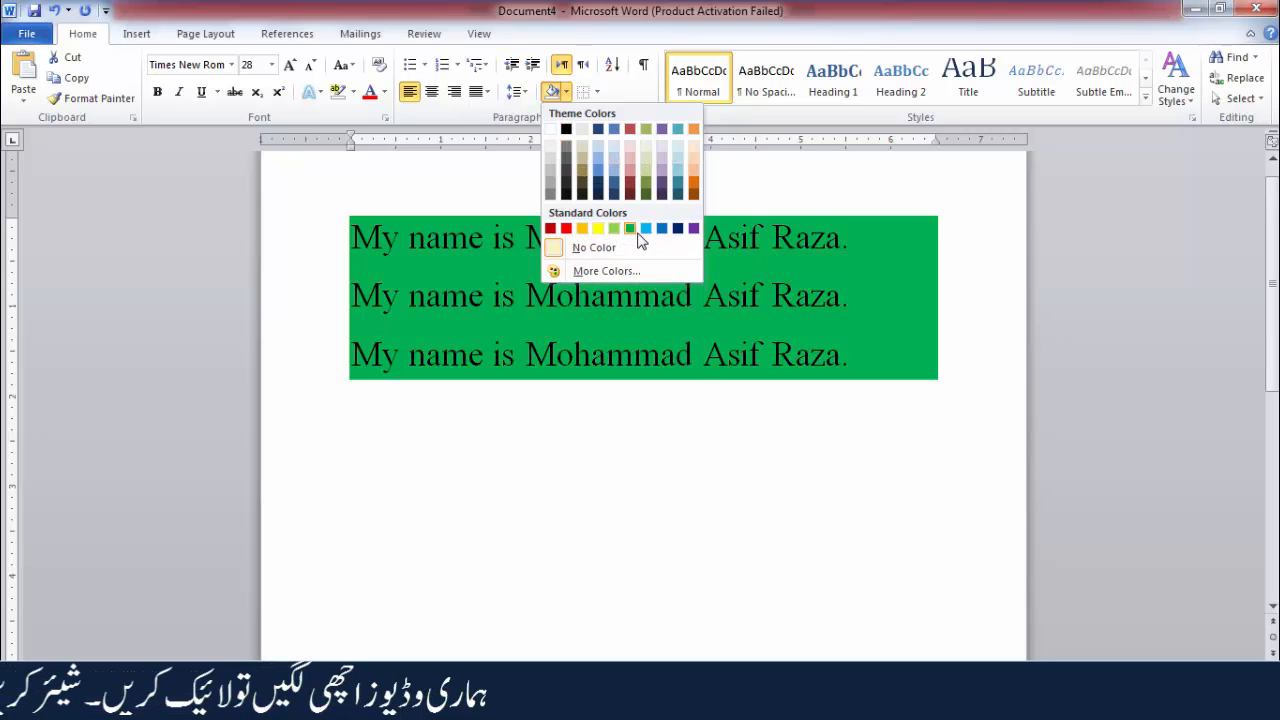
left_click(472, 256)
left_click(472, 256)
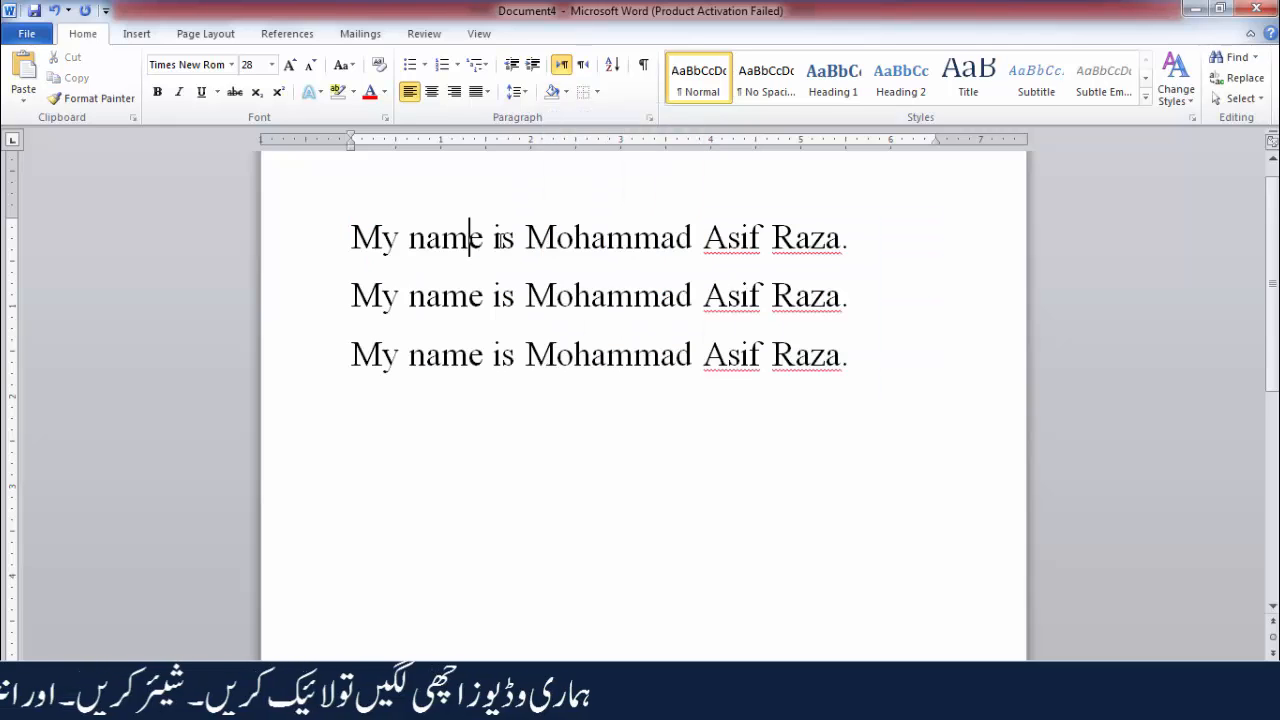
- Shade the background of the first sentence light blue
left_click_drag(354, 236, 863, 240)
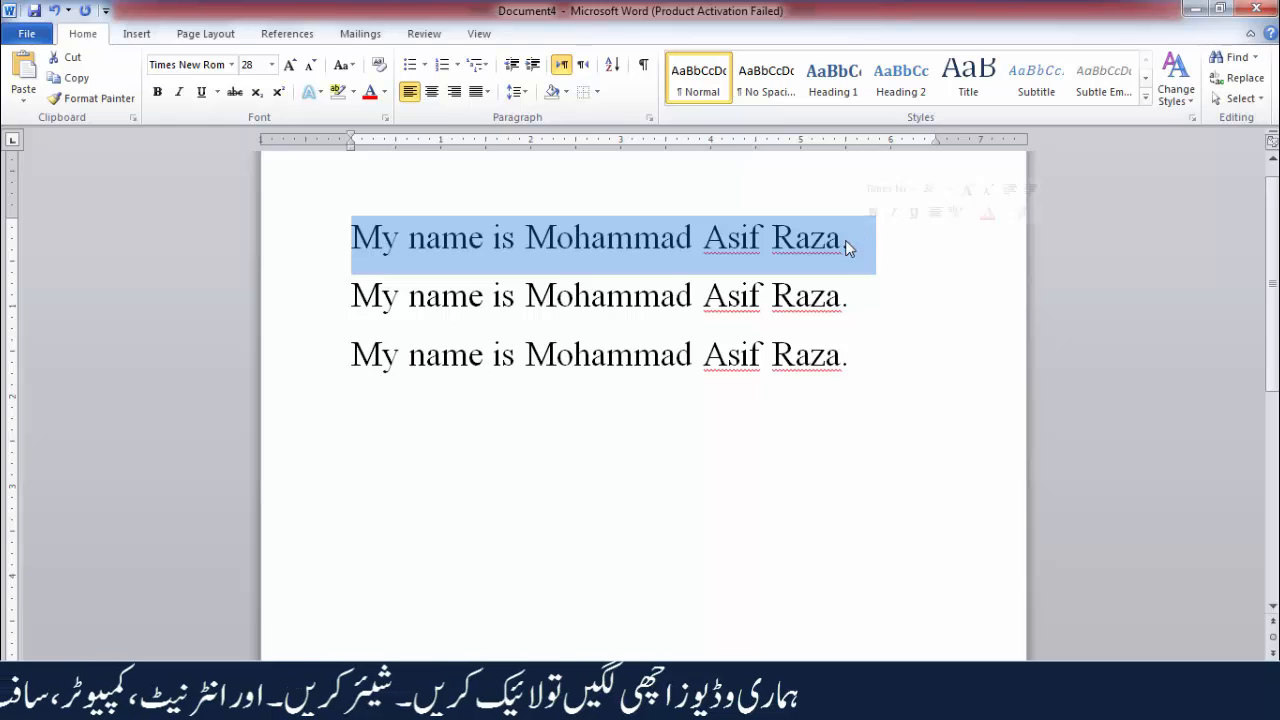
left_click(566, 92)
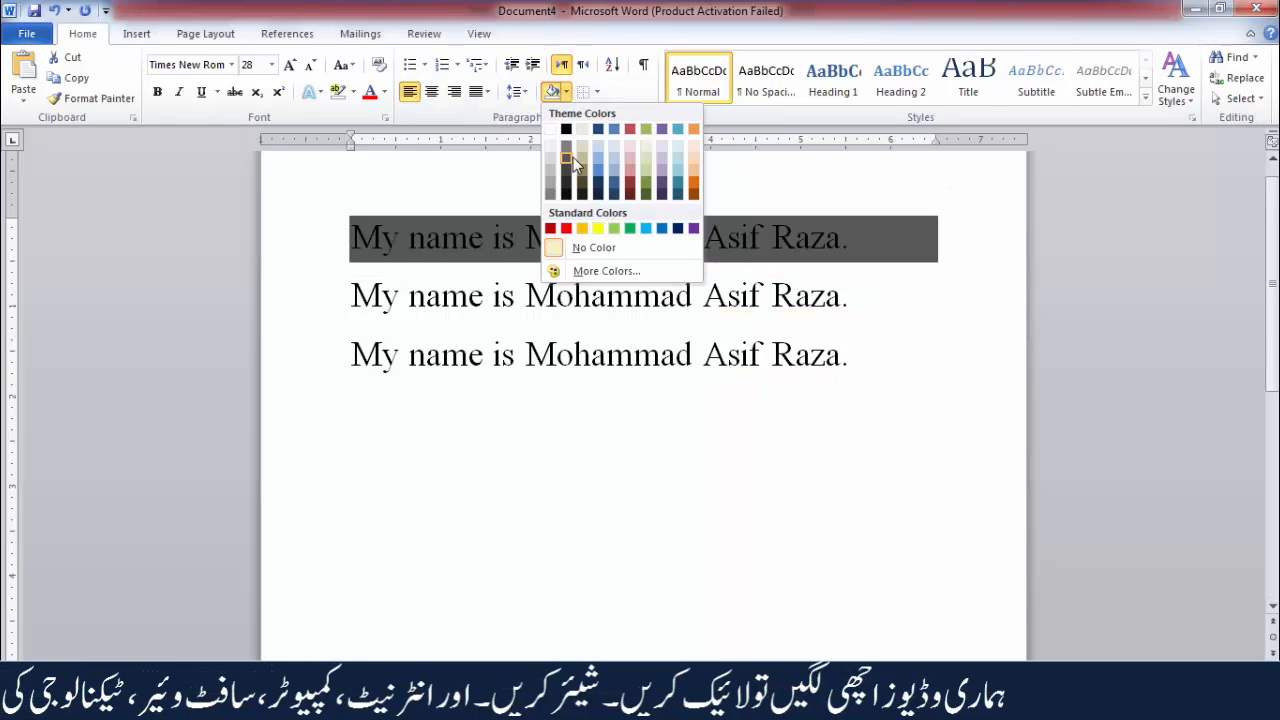
left_click(600, 161)
left_click(607, 362)
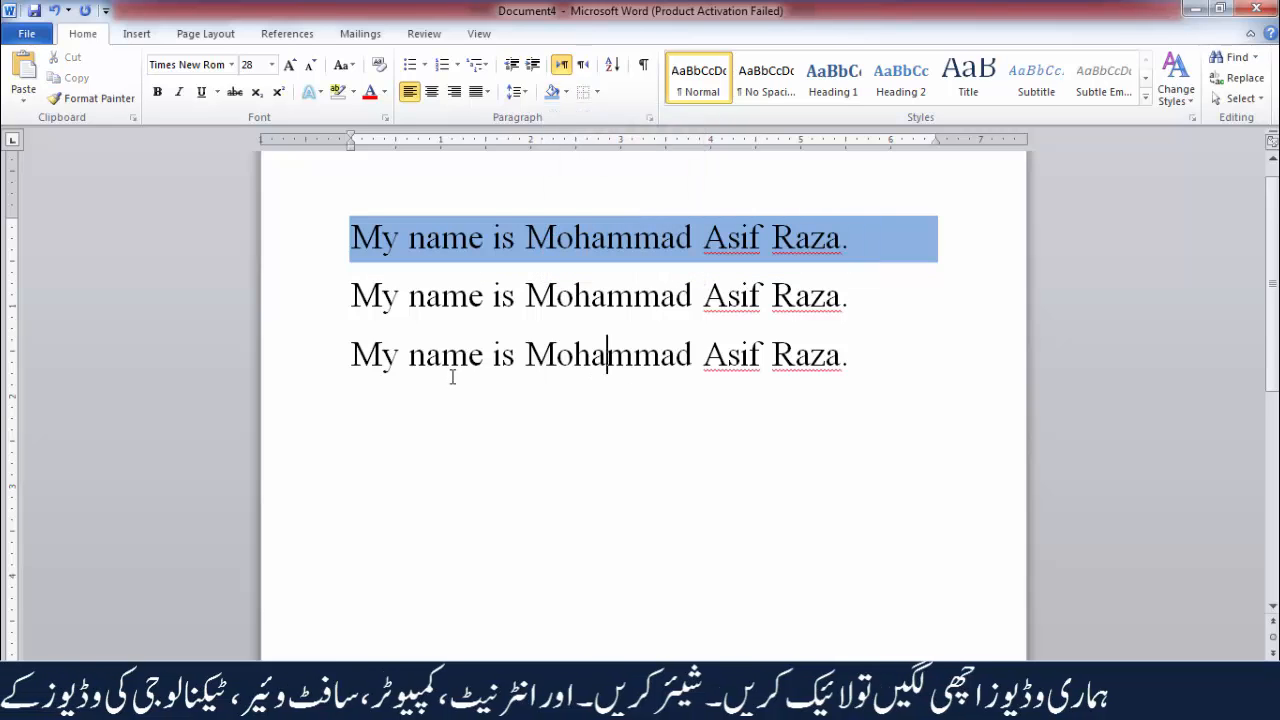
- Shade the background of the third sentence light green
left_click_drag(357, 354, 871, 380)
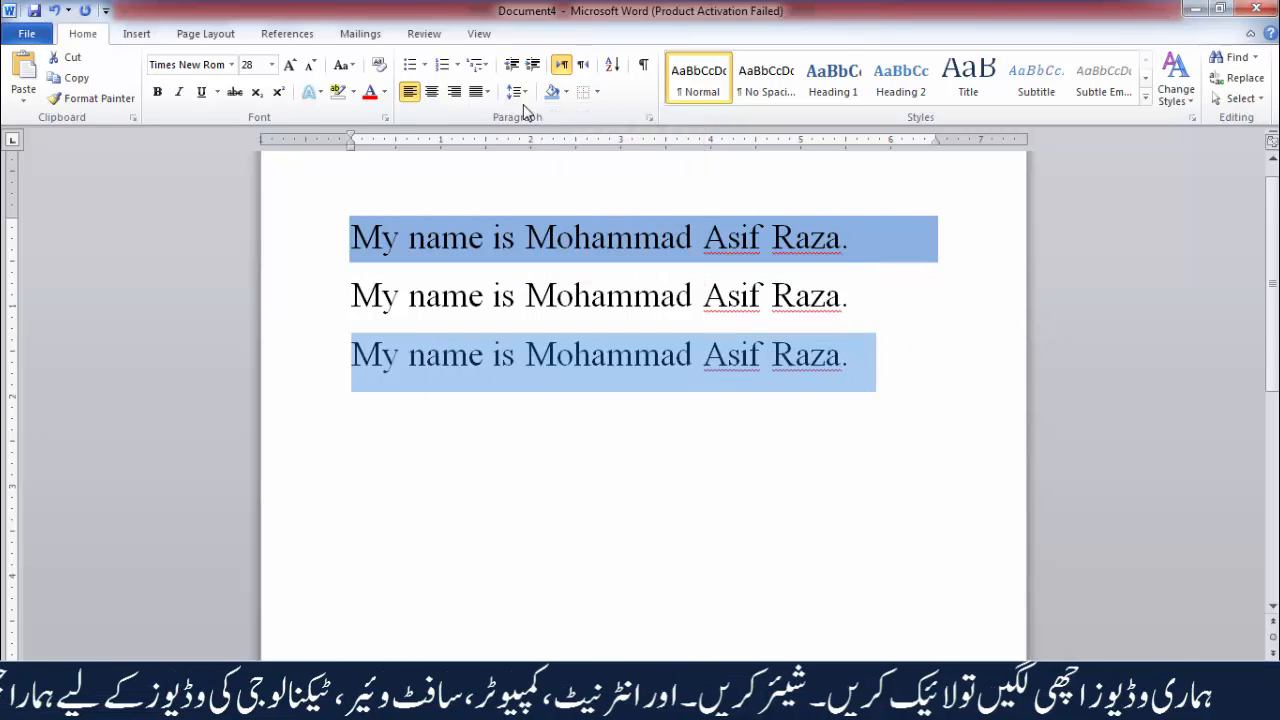
left_click(566, 92)
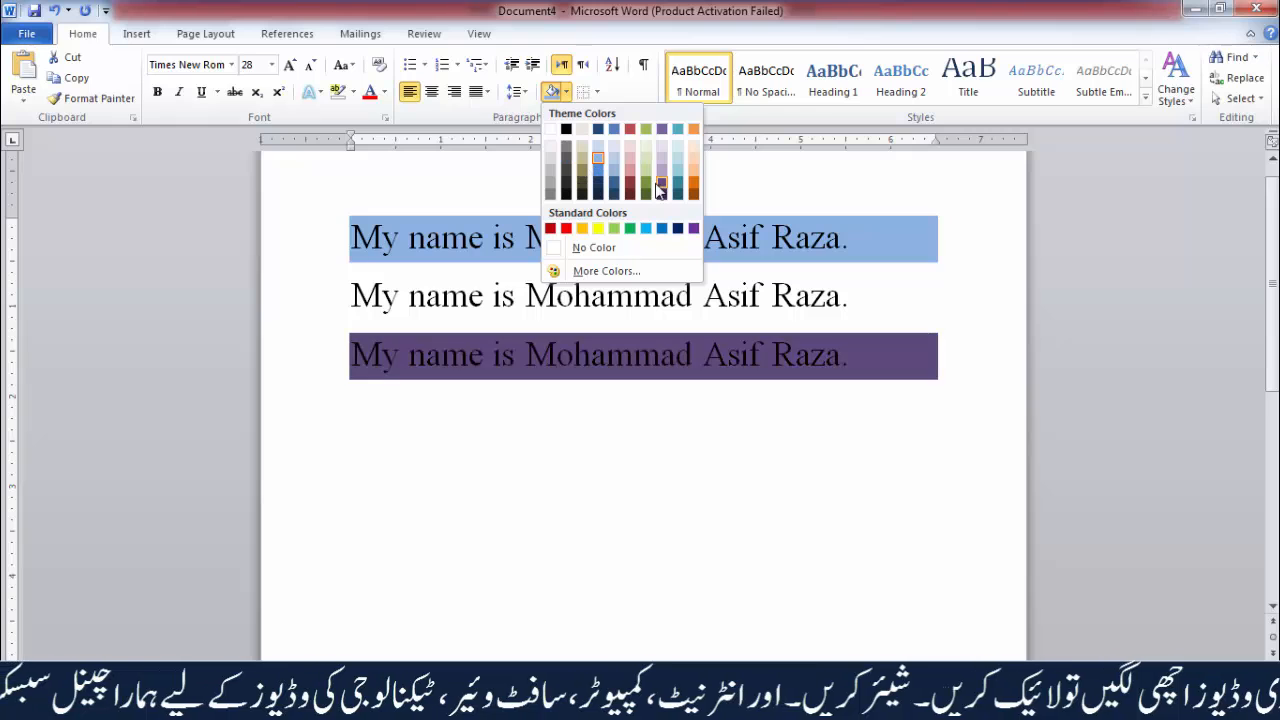
left_click(630, 228)
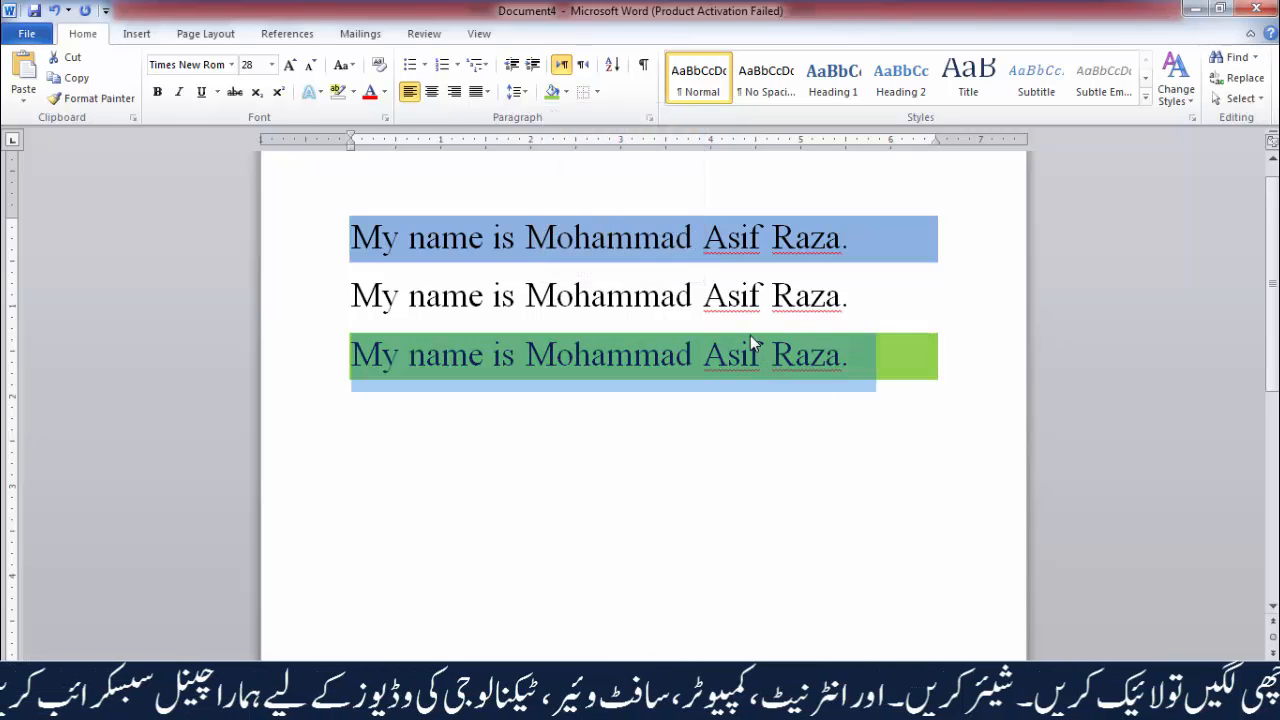
- Undo the shading of the first and third sentences and the 1.15 line spacing, and deselect the text
left_click(55, 10)
left_click(55, 10)
left_click(55, 10)
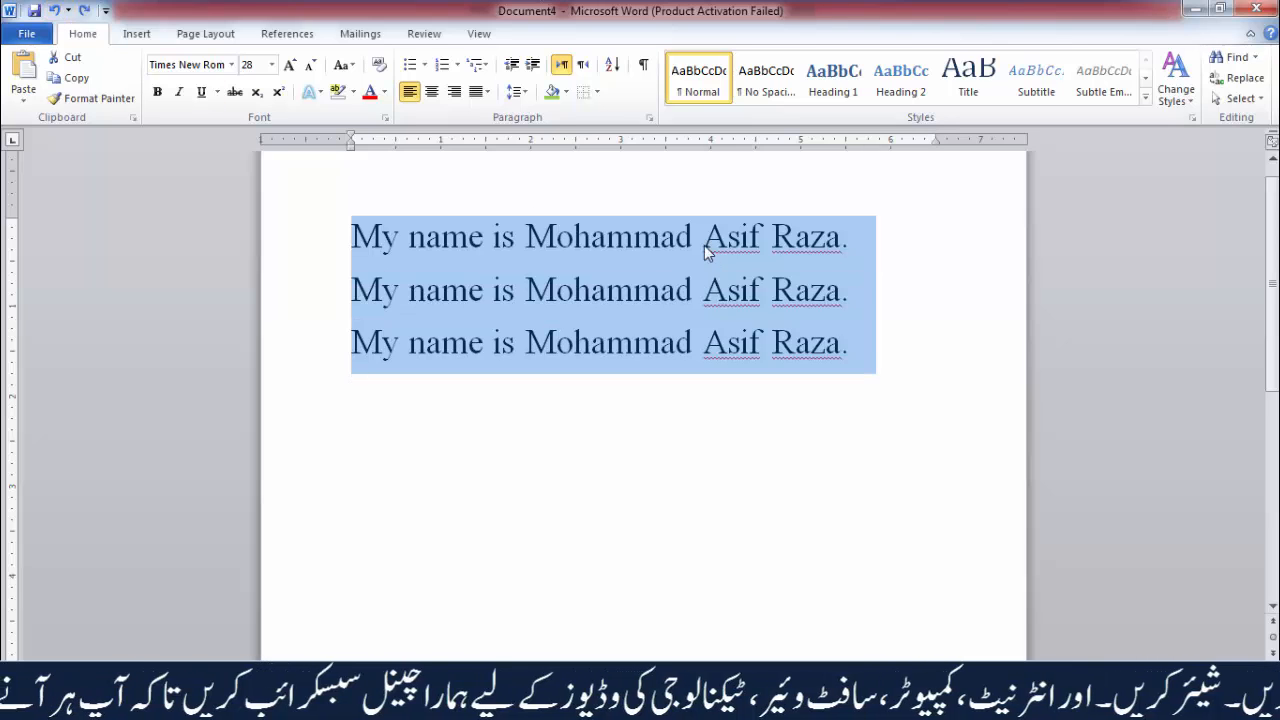
left_click(636, 237)
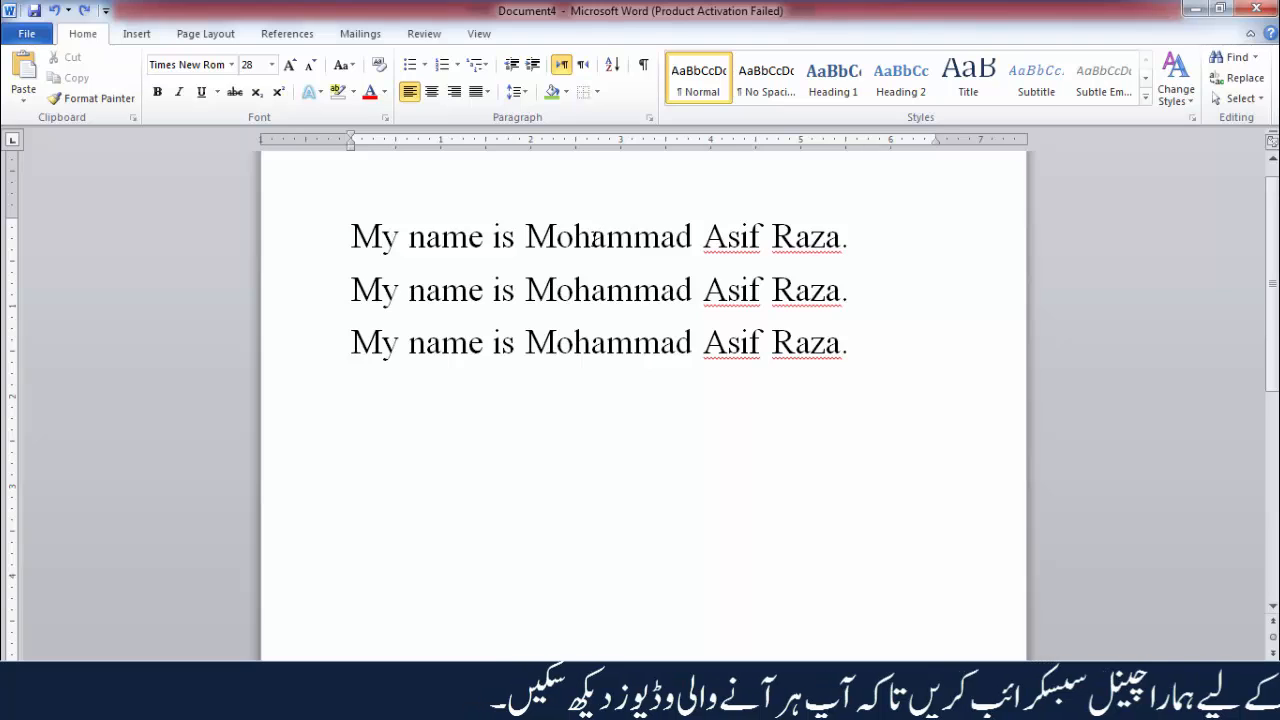
- Add a bottom, top, left and right border to the first sentence, one side at a time
left_click_drag(349, 236, 852, 243)
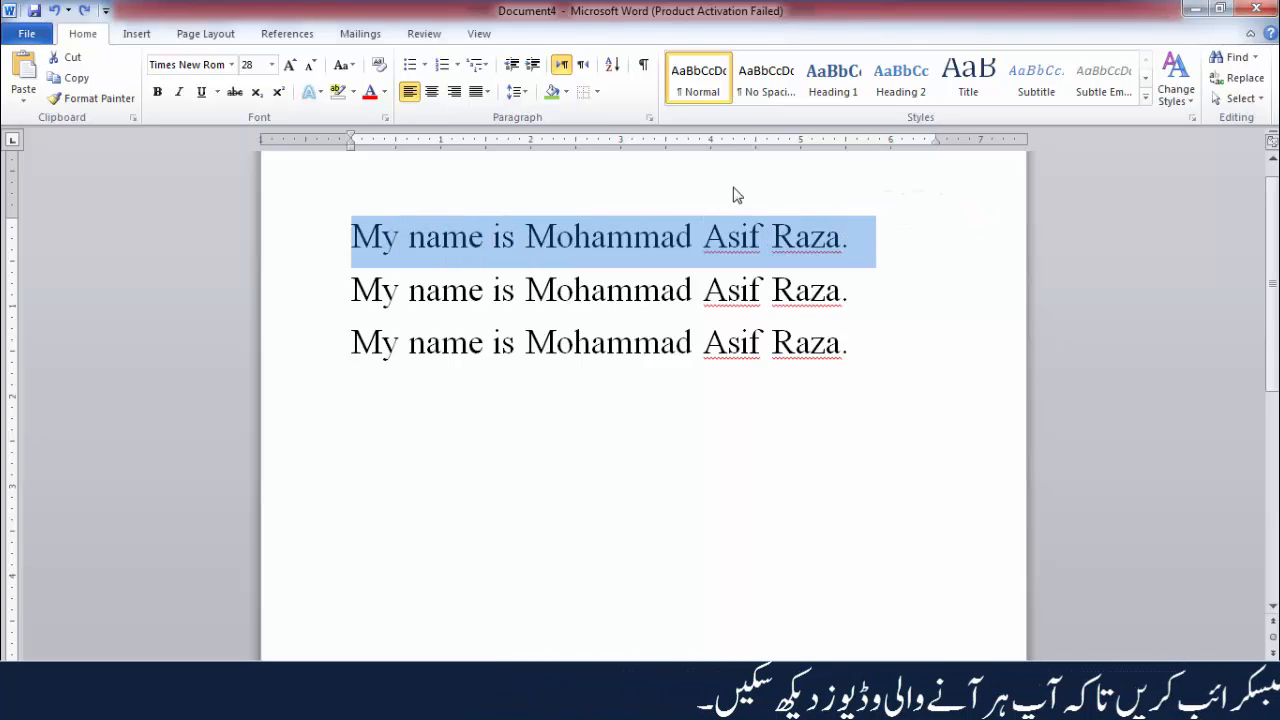
left_click(595, 93)
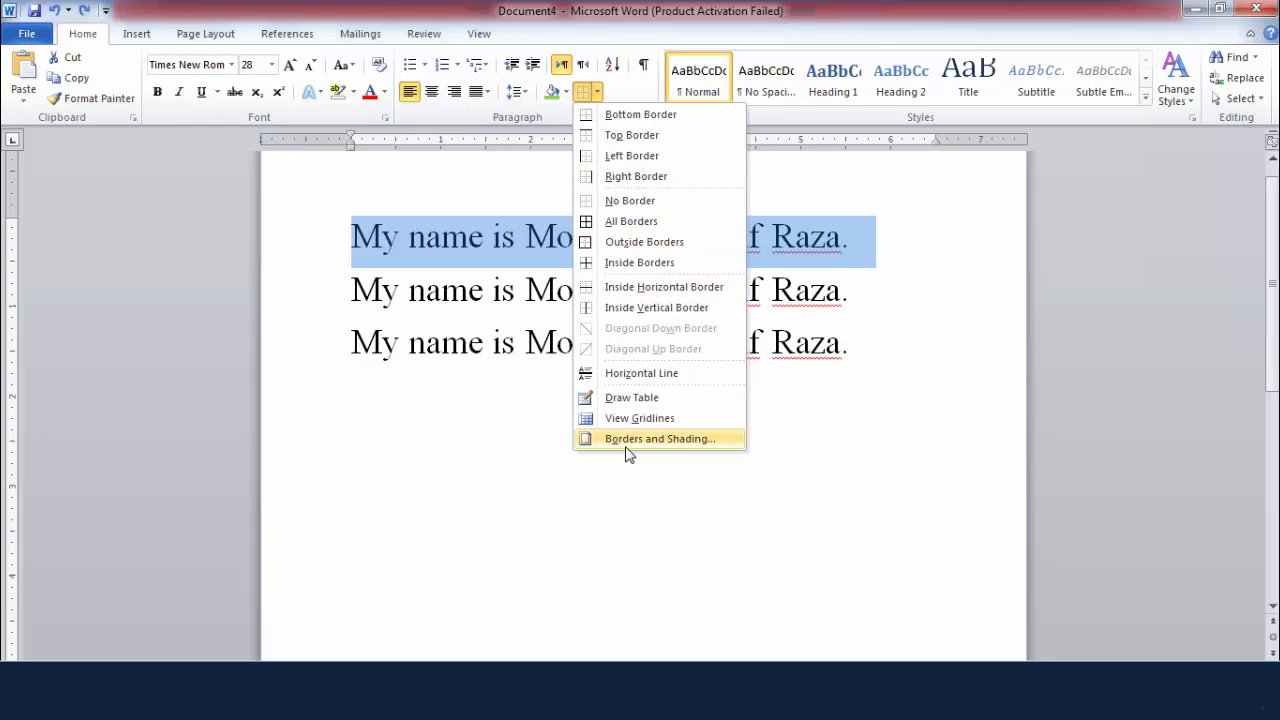
left_click(631, 116)
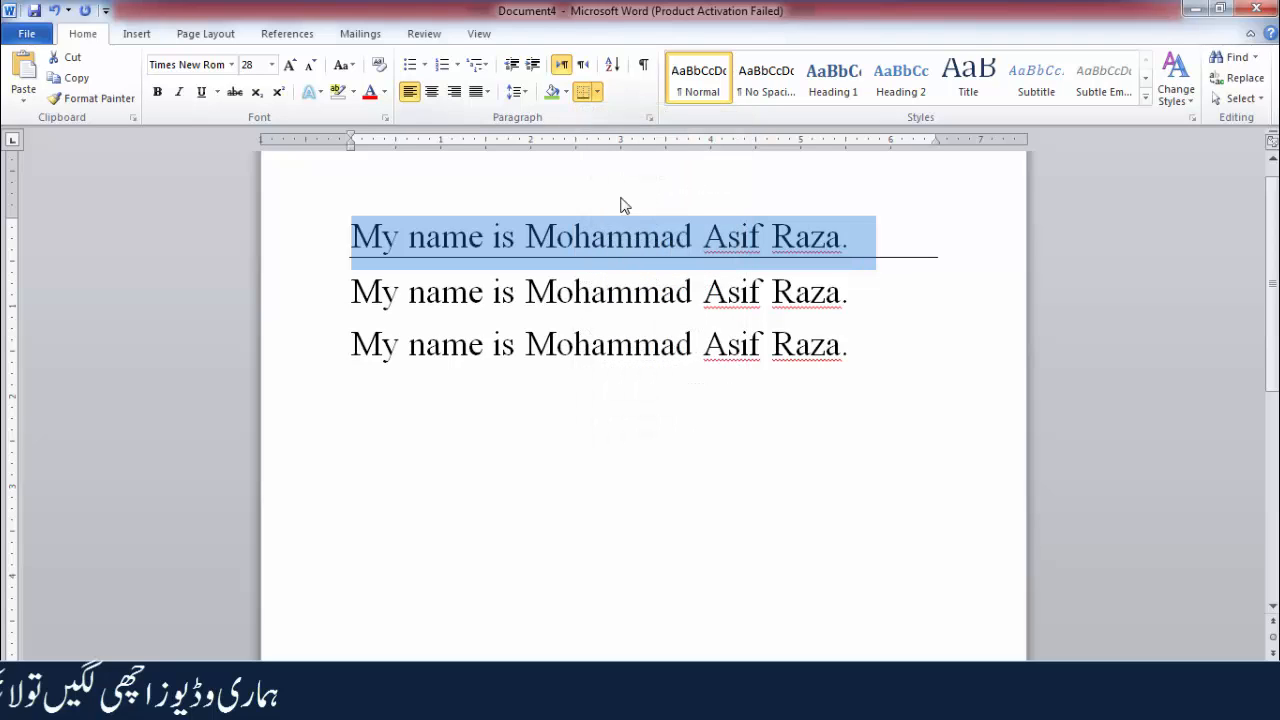
left_click(597, 92)
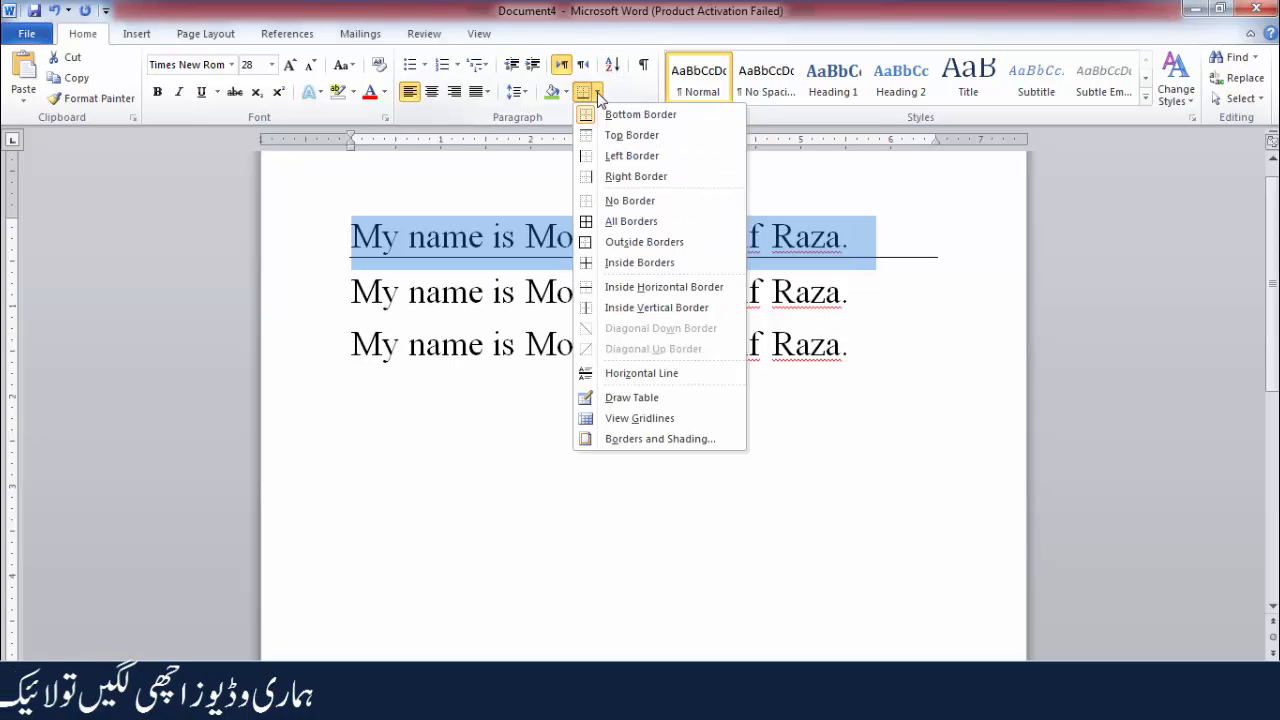
left_click(631, 135)
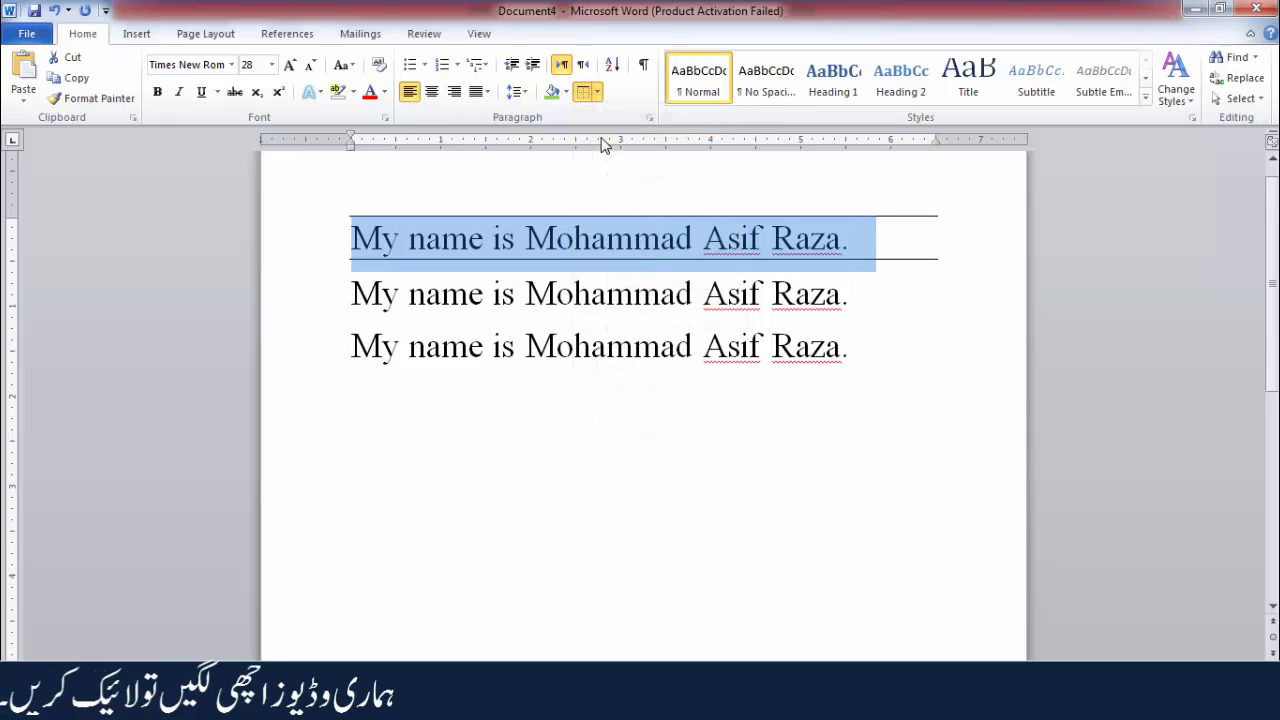
left_click(597, 92)
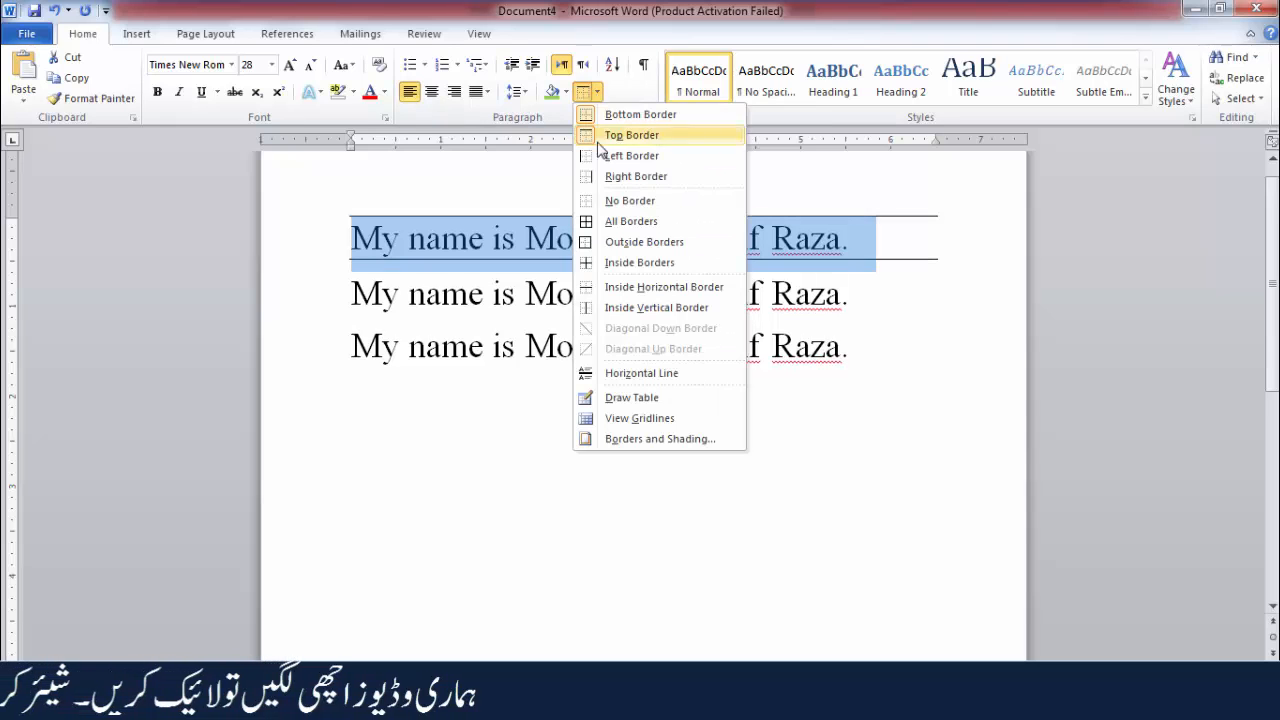
left_click(602, 157)
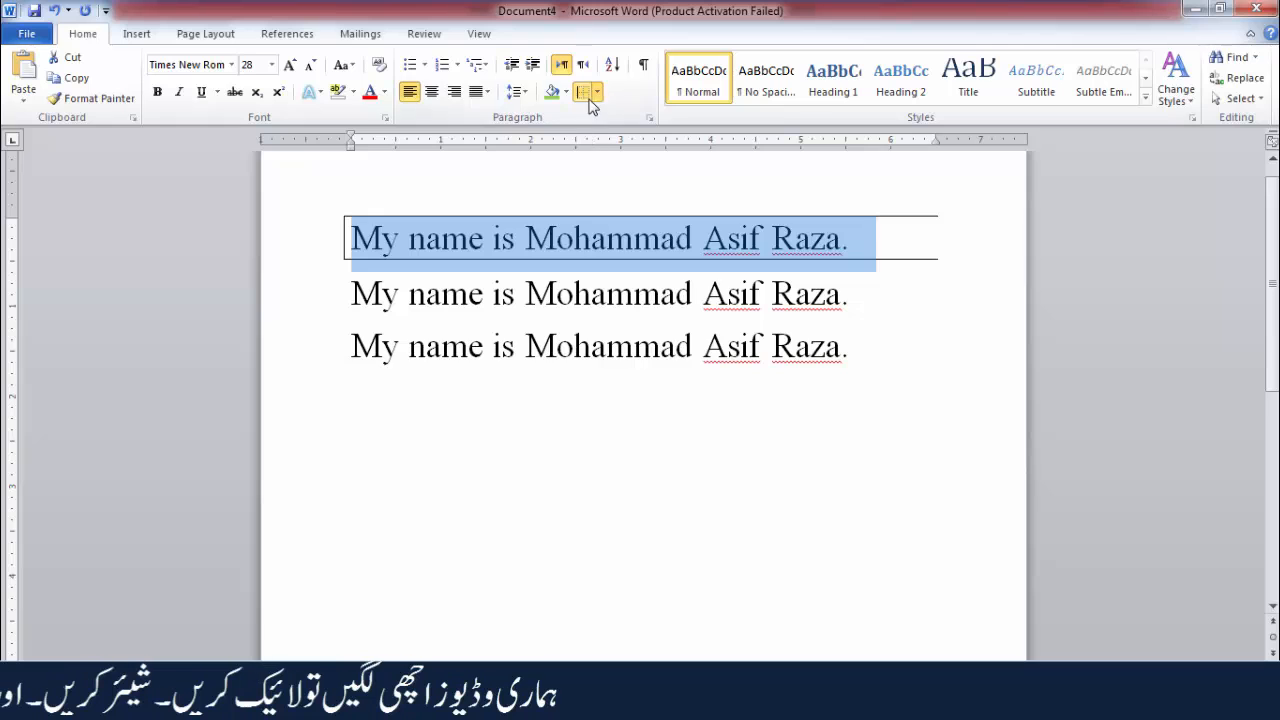
left_click(597, 92)
left_click(603, 176)
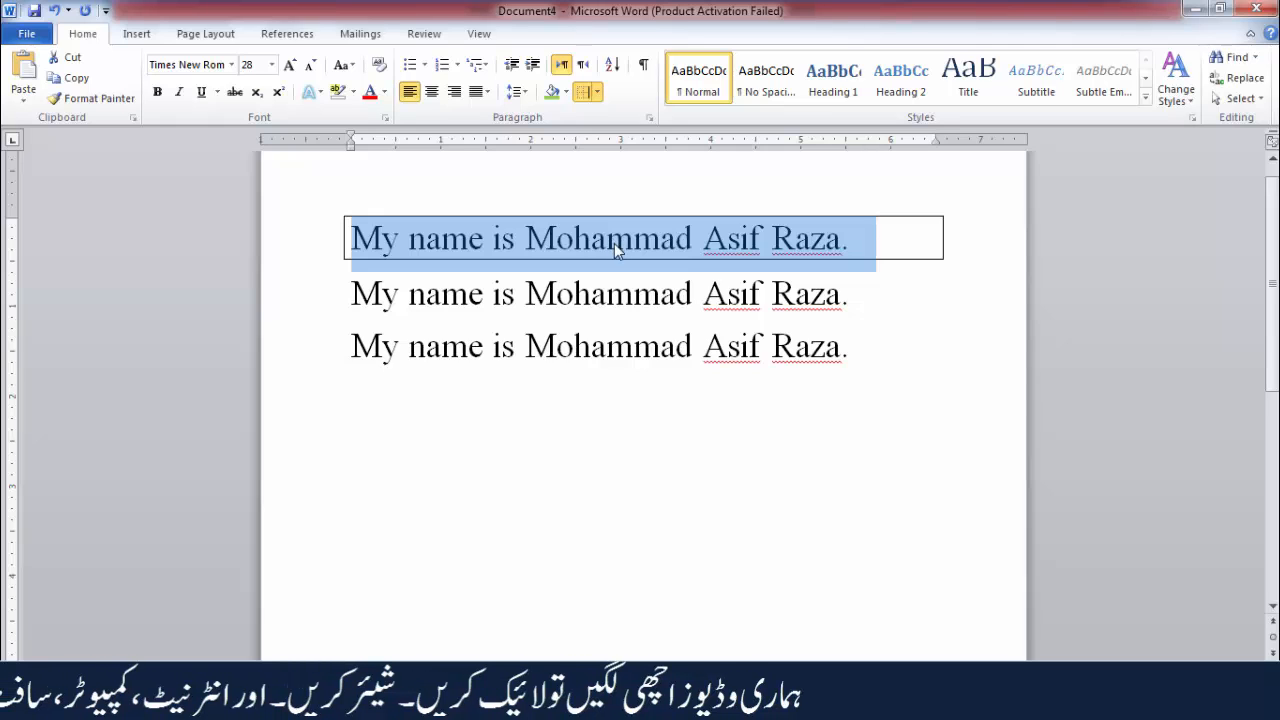
- Remove all borders from the first sentence with the No Border option
left_click(610, 293)
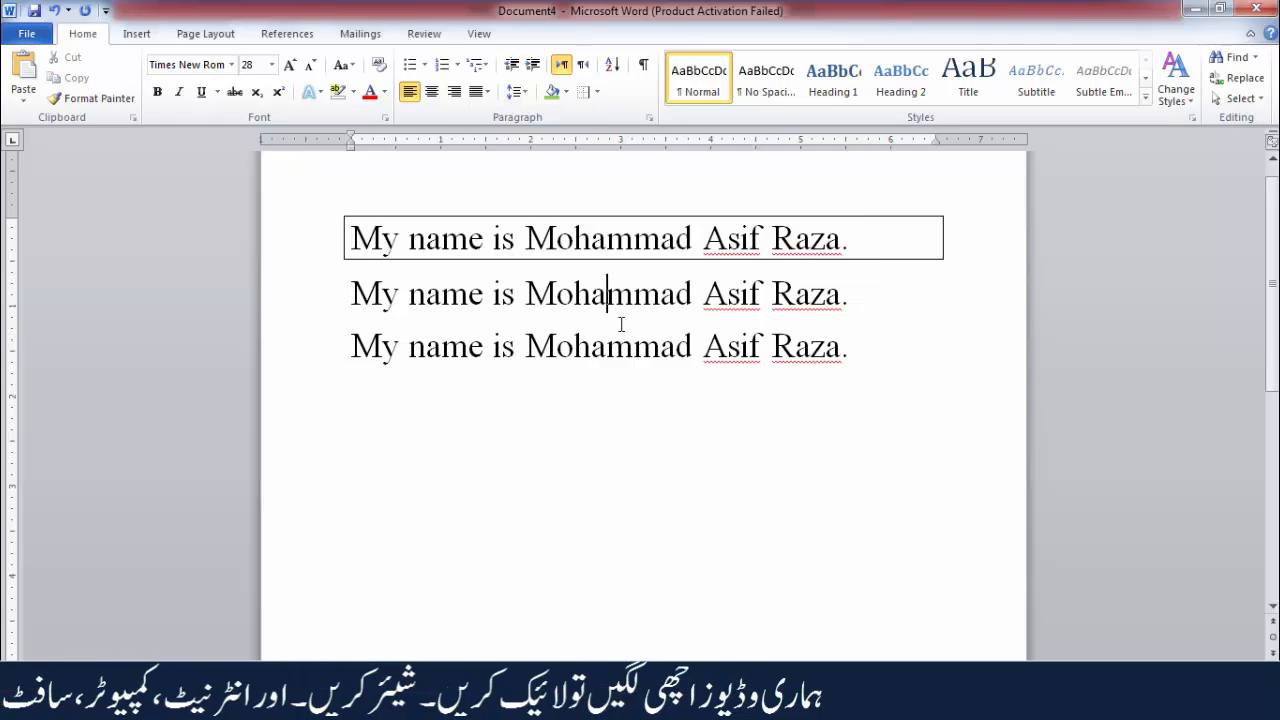
left_click(613, 245)
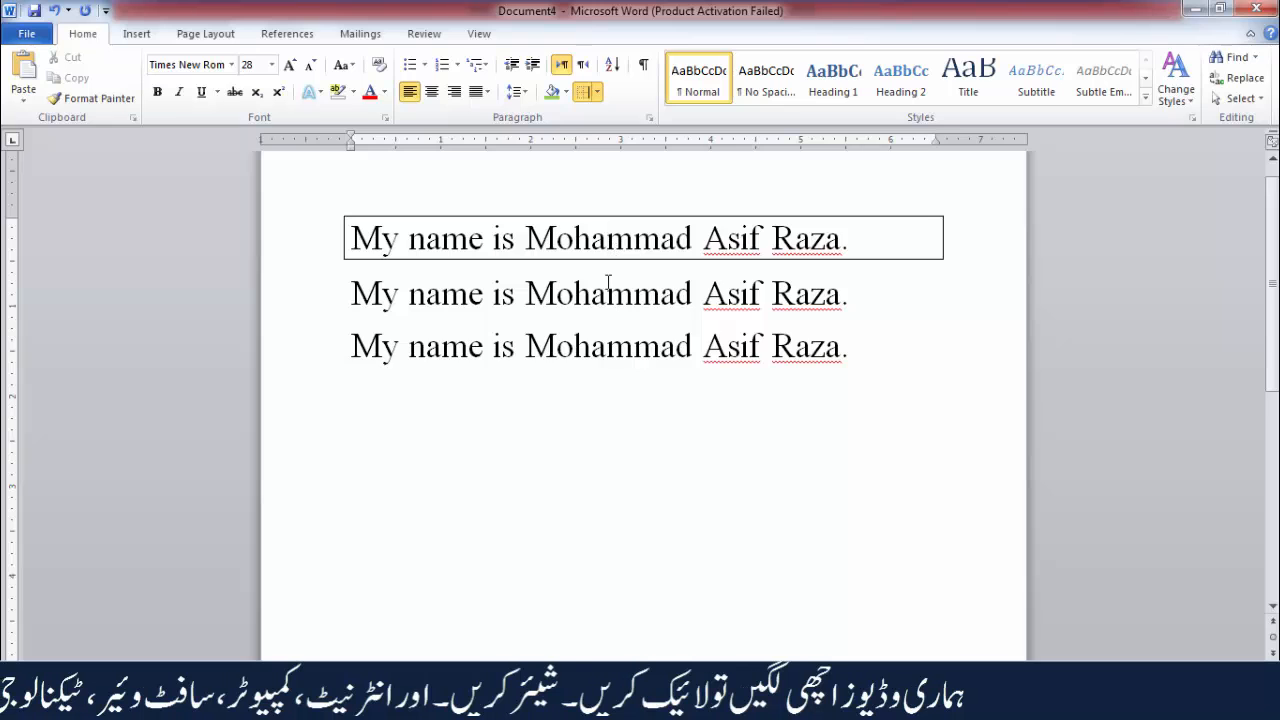
left_click(608, 284)
left_click(608, 240)
left_click(597, 92)
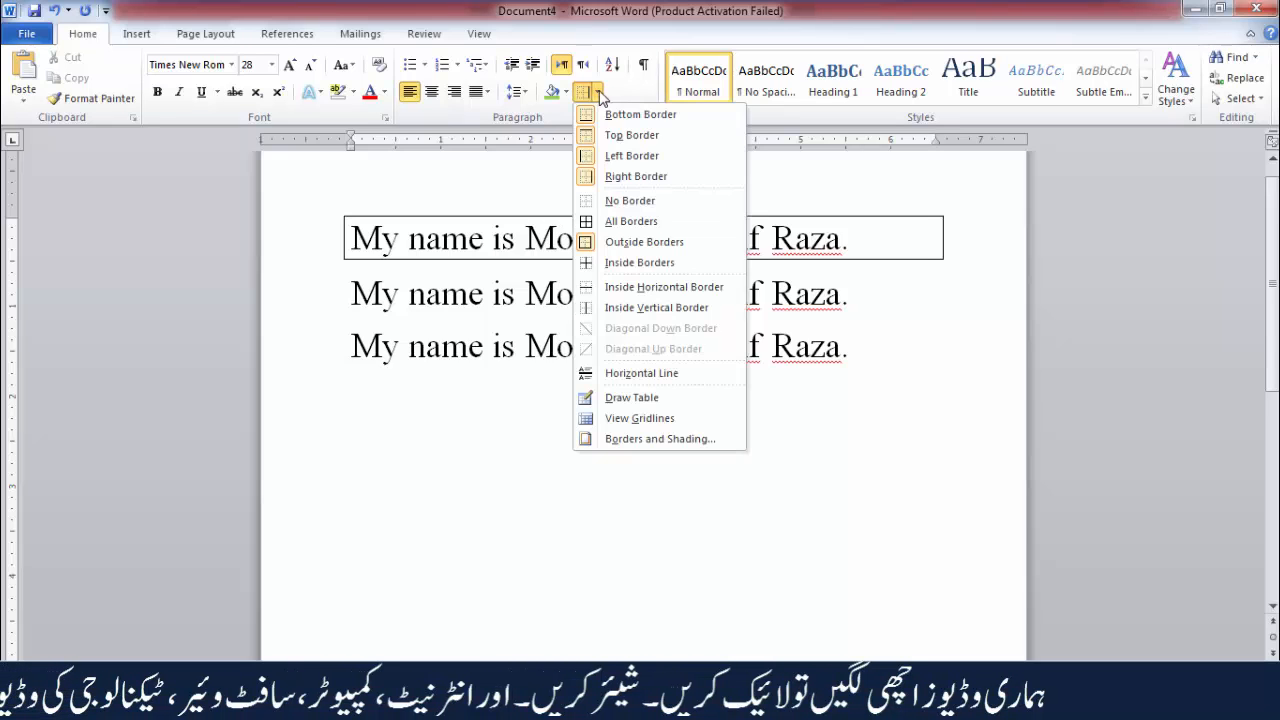
left_click(606, 201)
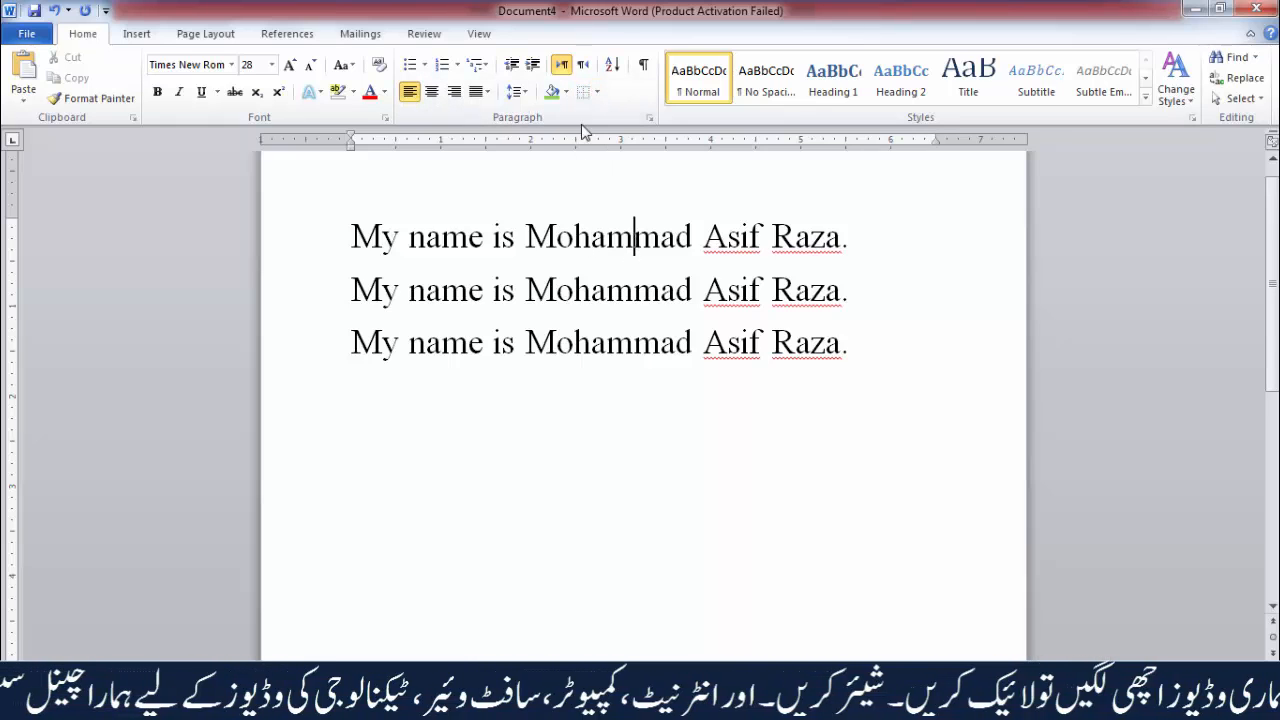
- Apply All Borders to the first sentence and clear them again with No Border
left_click(598, 92)
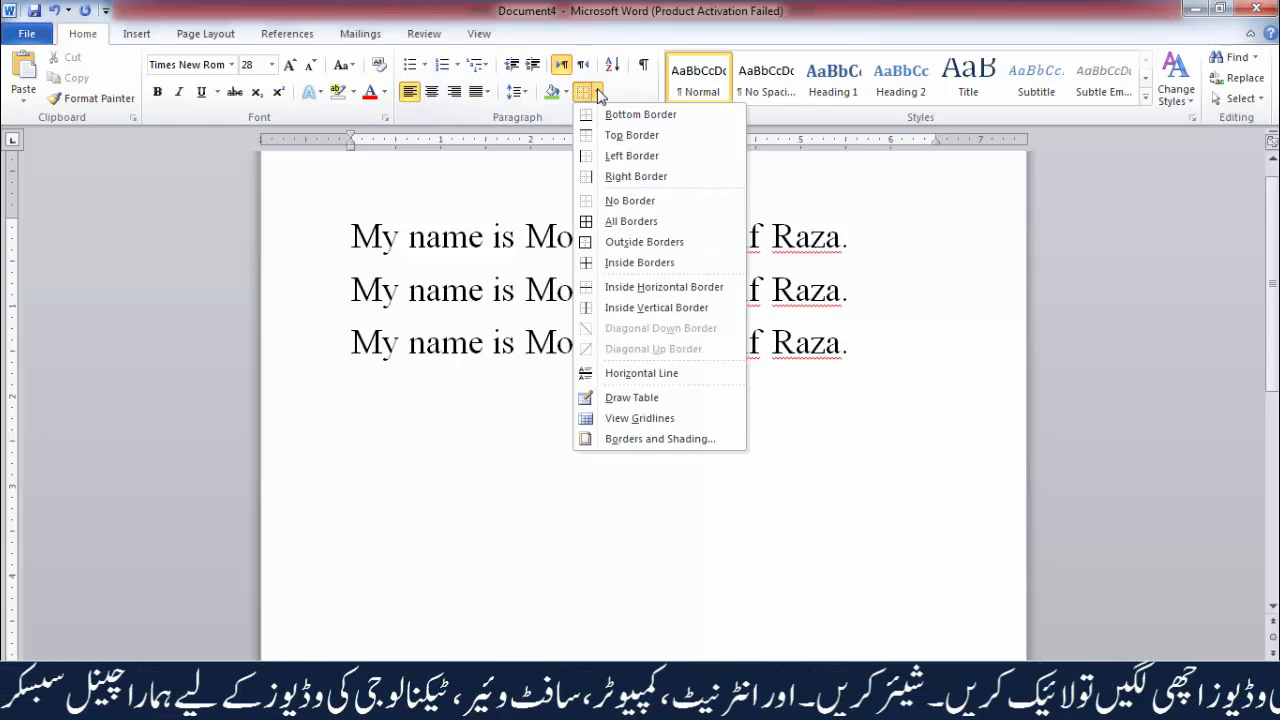
left_click(617, 221)
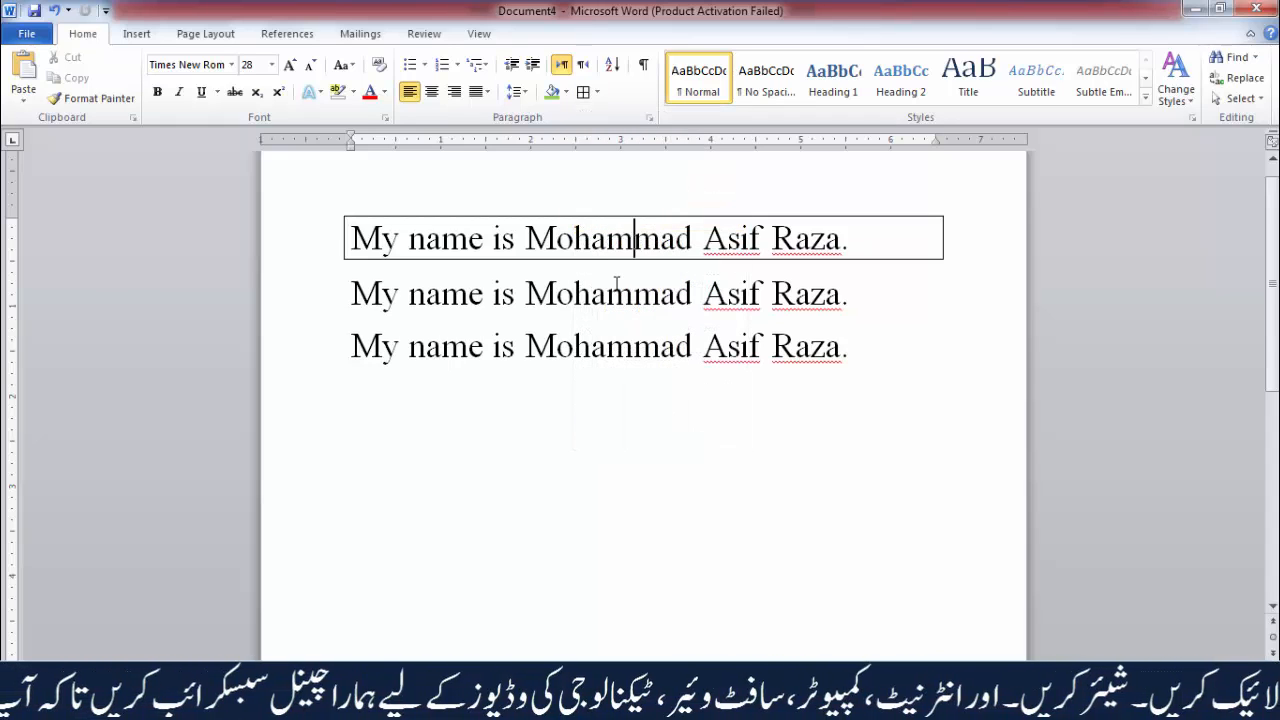
left_click(598, 92)
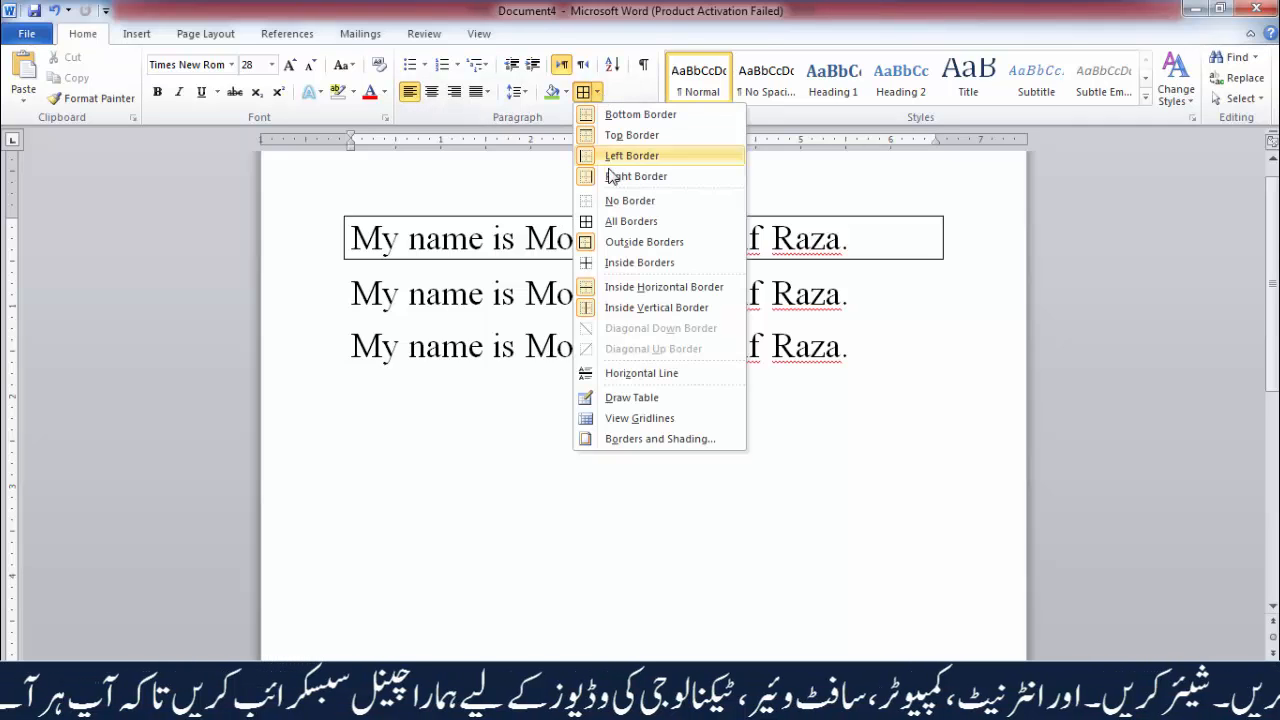
left_click(618, 200)
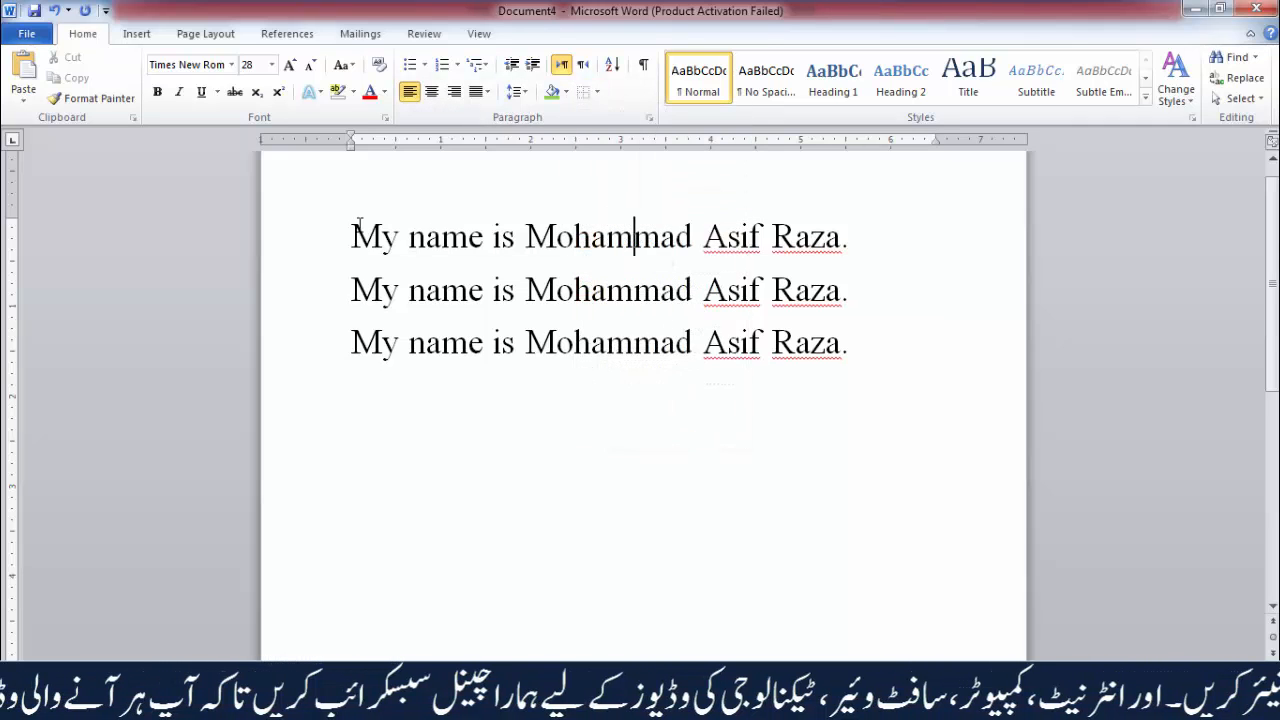
- Apply All Borders to all three sentences together so that each sits in its own box
left_click_drag(358, 224, 929, 366)
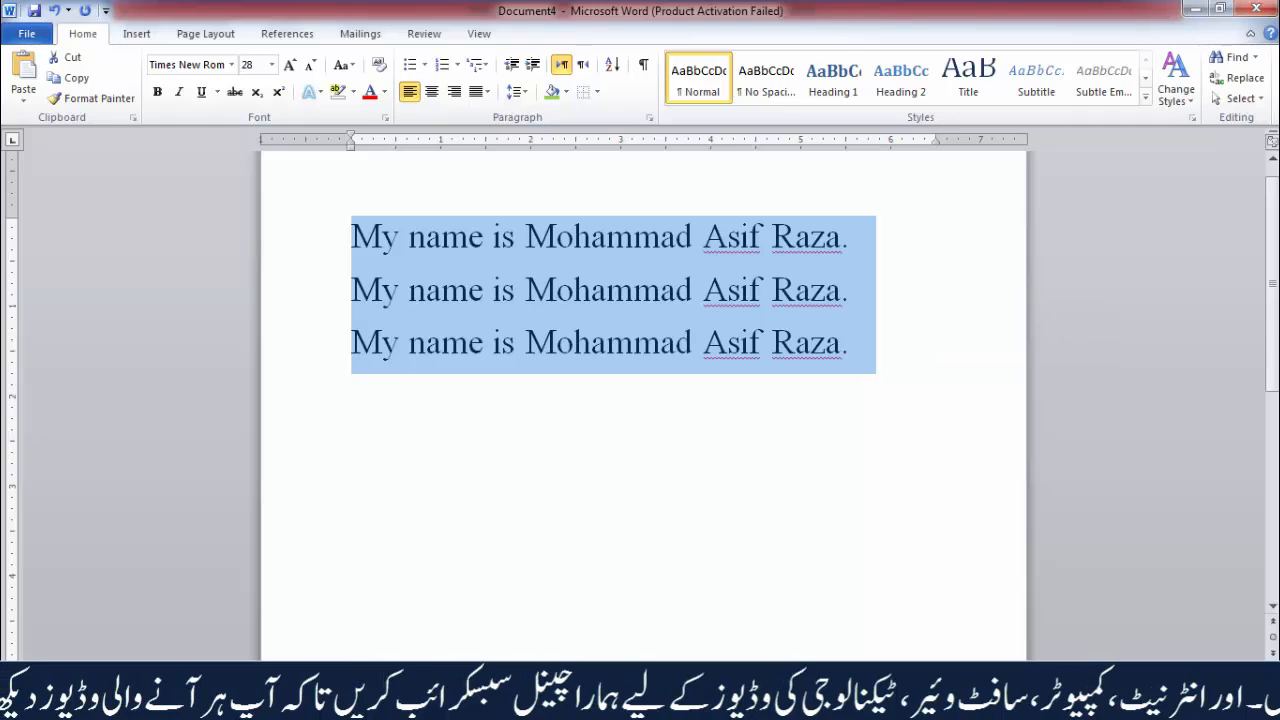
left_click(597, 92)
left_click(604, 221)
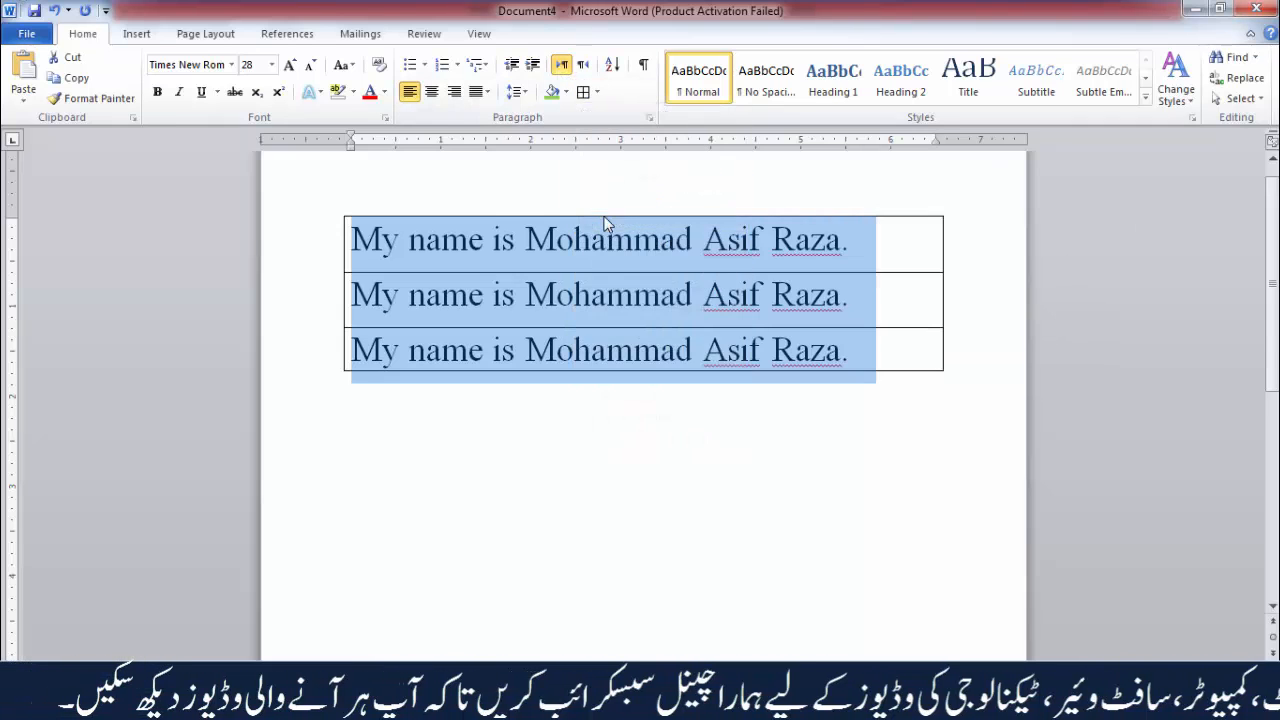
left_click(632, 352)
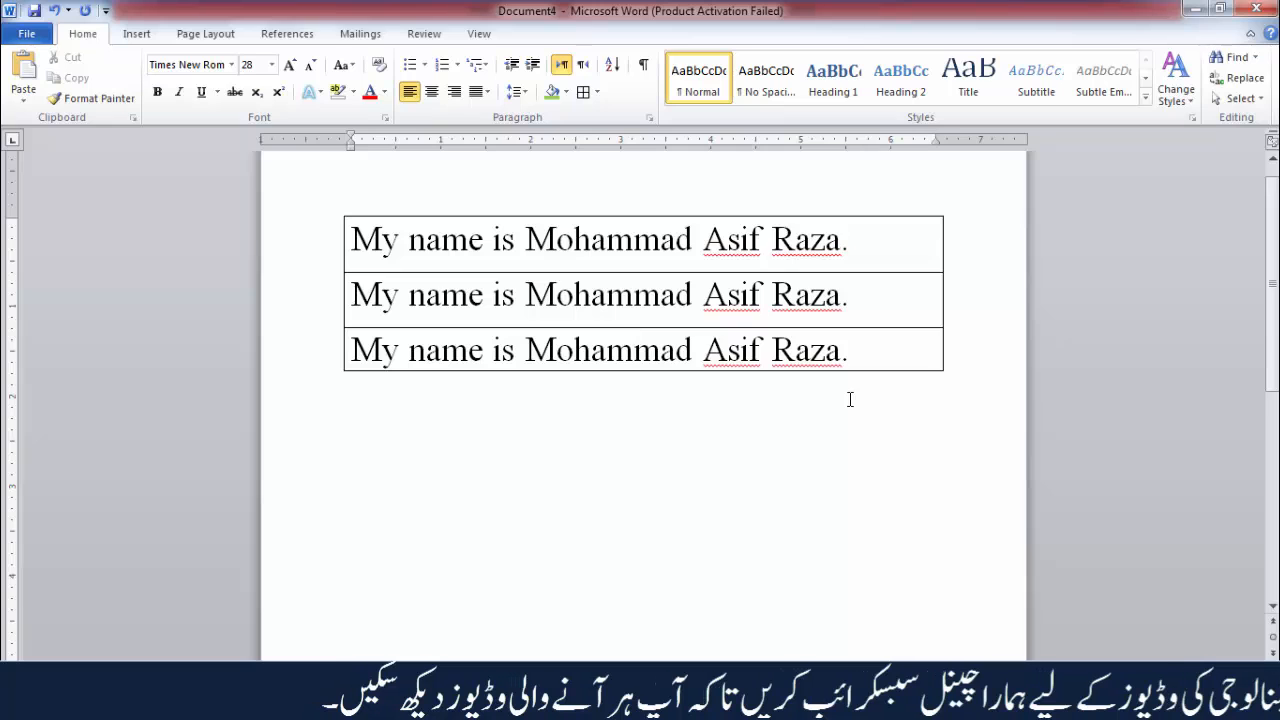
- Remove the borders around the three sentences with No Border and place the cursor after the first sentence
left_click(597, 92)
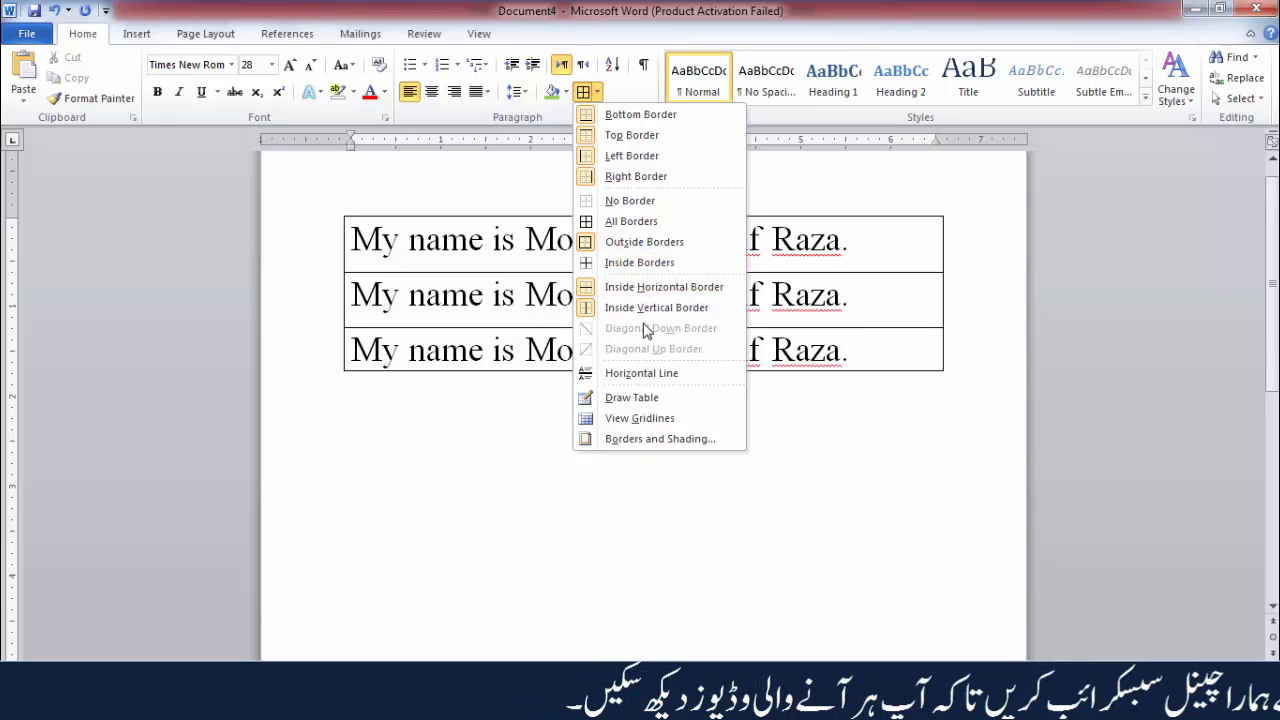
left_click(630, 203)
left_click(880, 255)
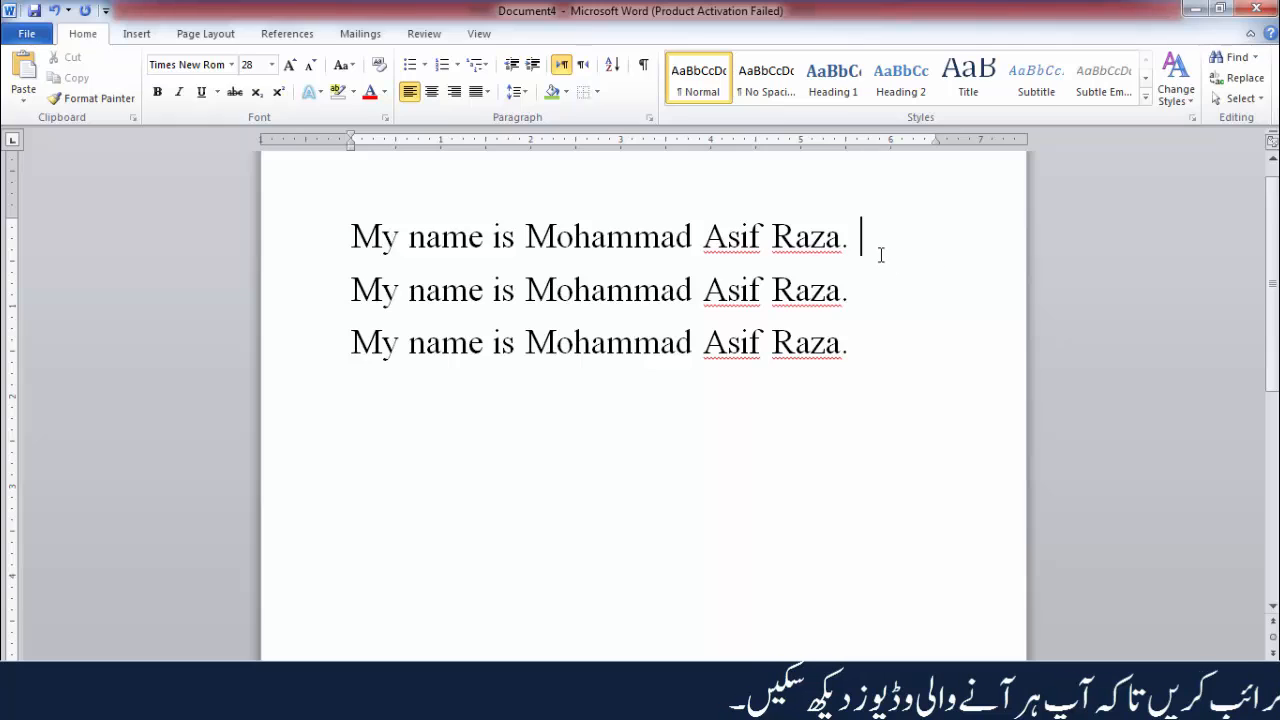